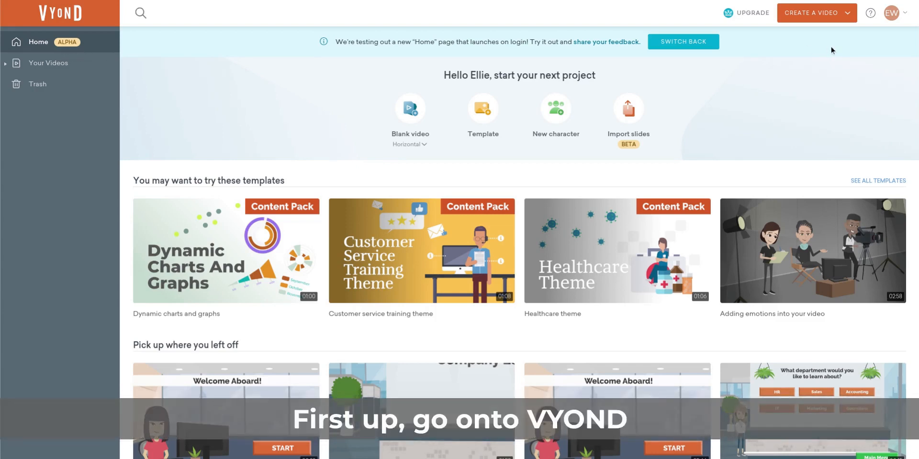
Step: Search the template library for "onboarding" and create a new video from the "Team introduction" template
left_click(845, 15)
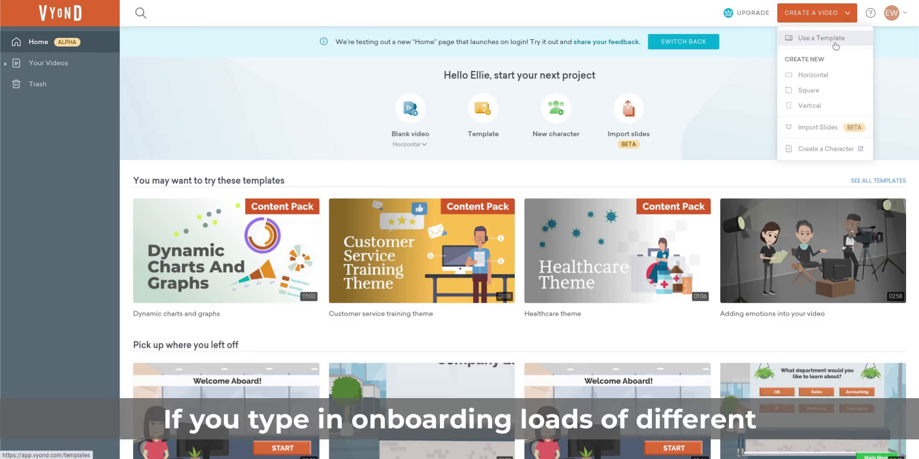
left_click(833, 39)
left_click(594, 102)
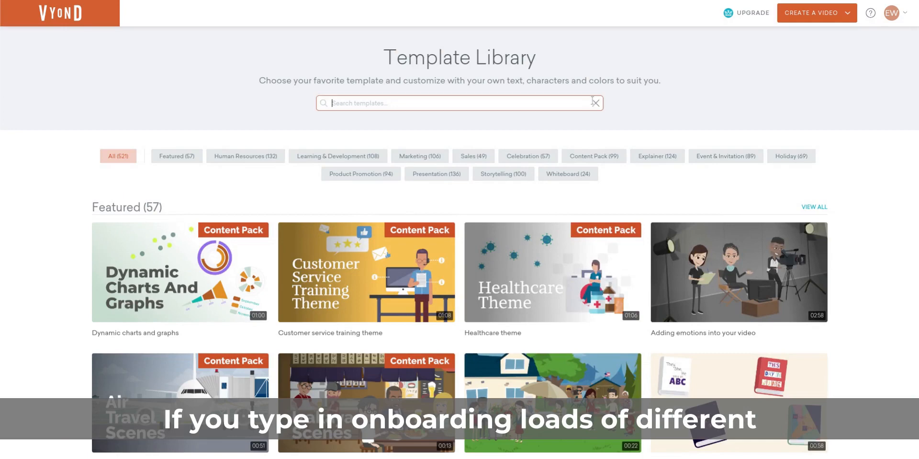
type("onboarding")
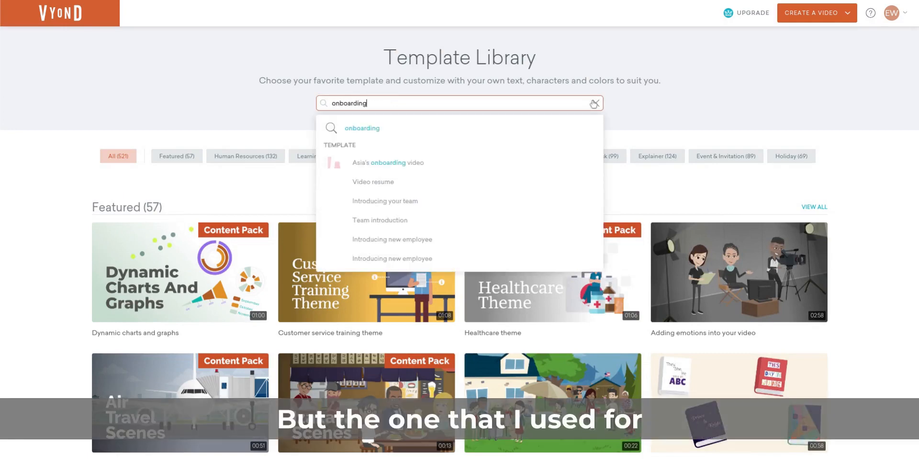
key("Return")
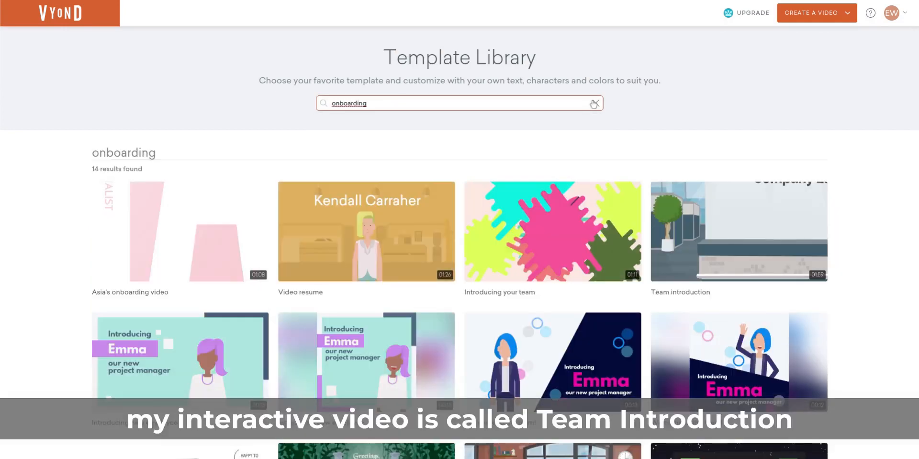
left_click(751, 230)
left_click(630, 398)
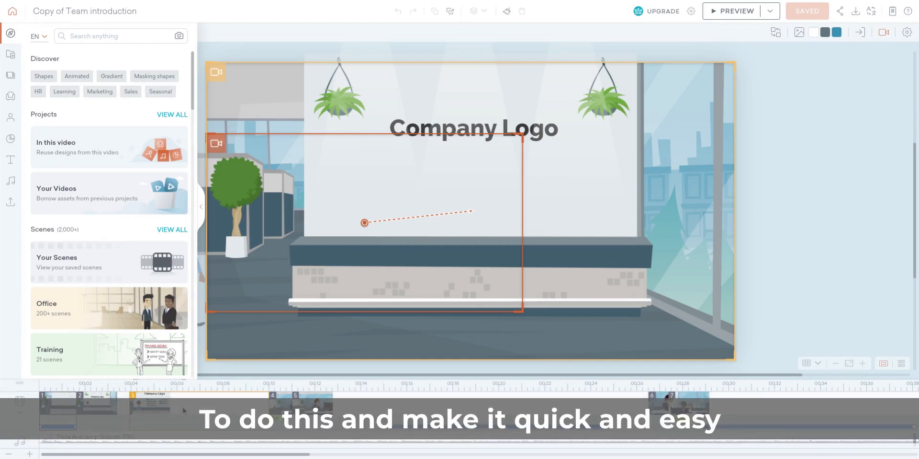
Step: Open the replacement character library for the man standing in front of the reception desk
left_click(105, 410)
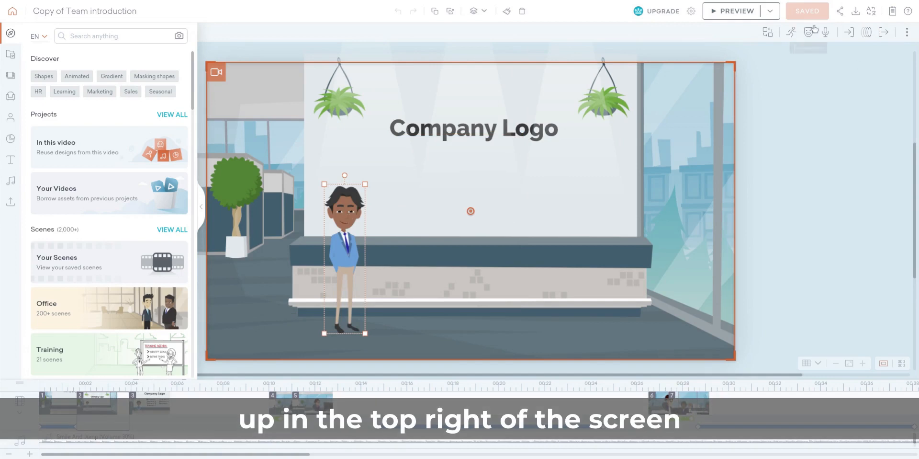
left_click(767, 39)
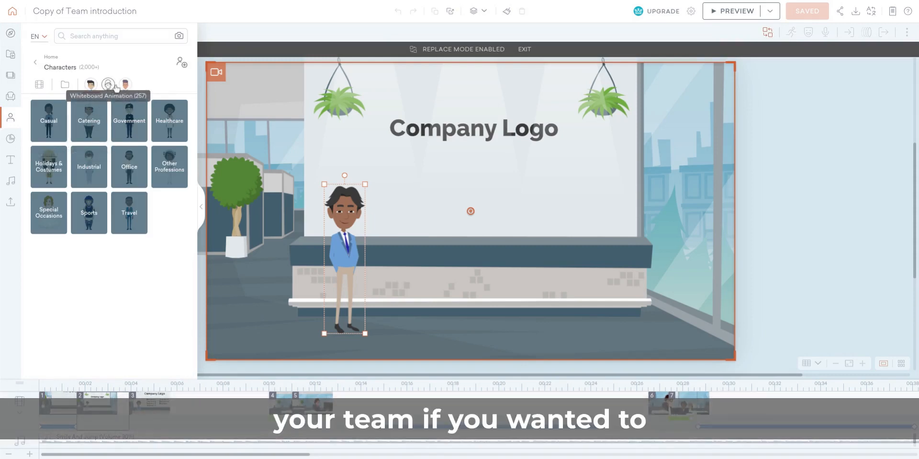
Step: Search the scenes for "office" and add a simple office desk scene as the opening scene of the video
left_click(57, 410)
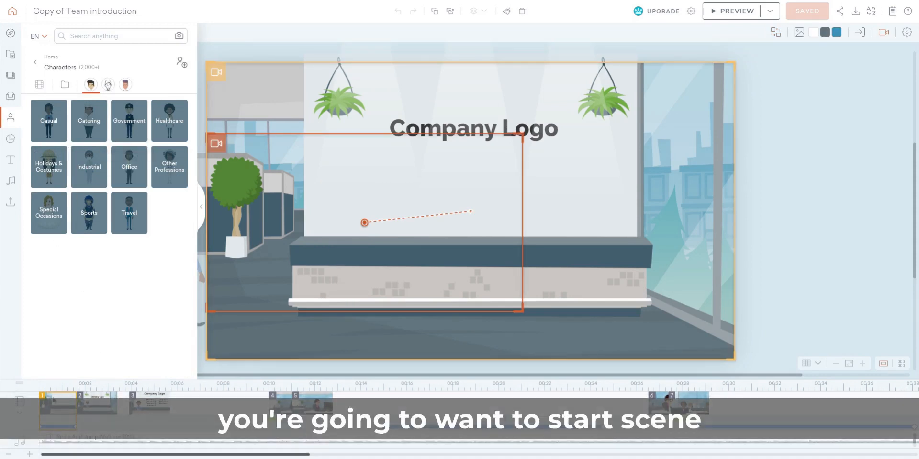
left_click(9, 75)
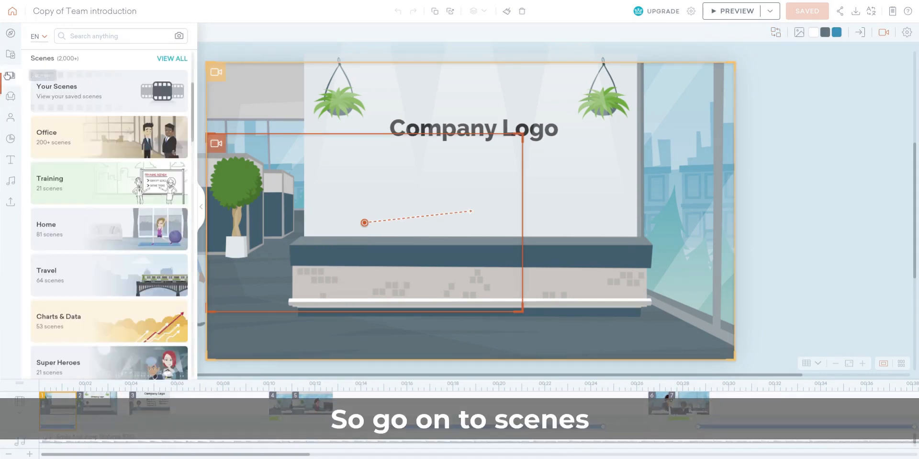
left_click(109, 37)
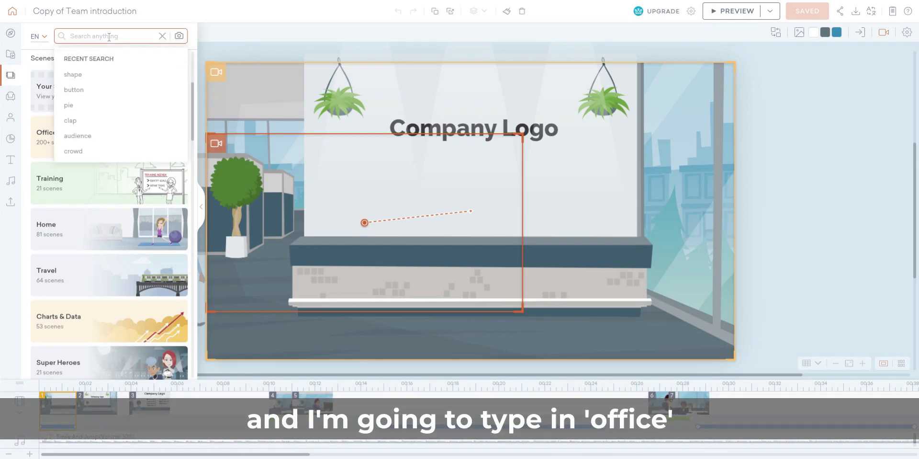
type("office")
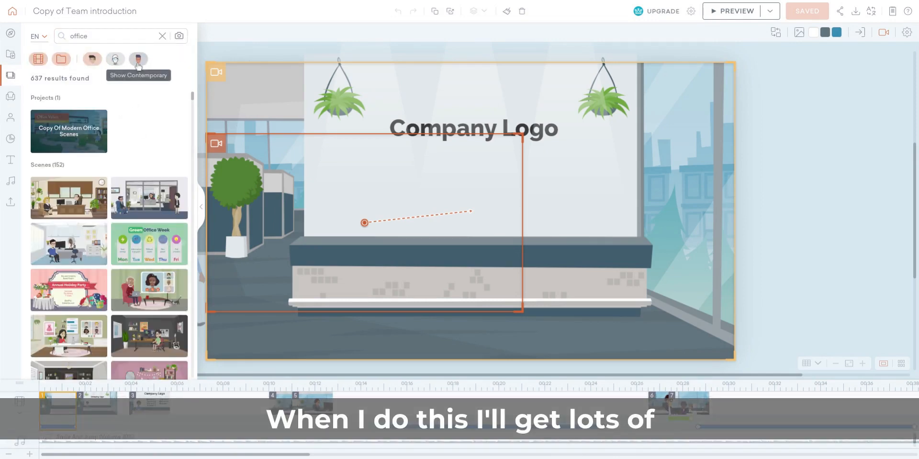
scroll(153, 160, "down", 1)
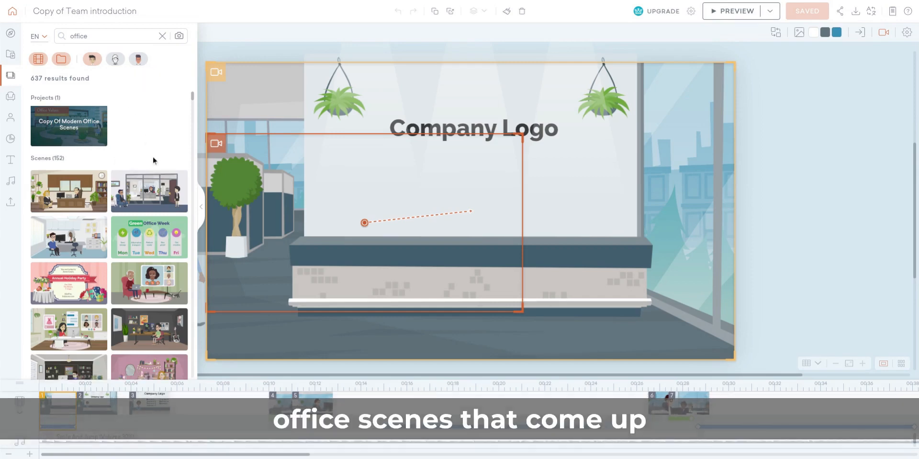
scroll(152, 268, "down", 5)
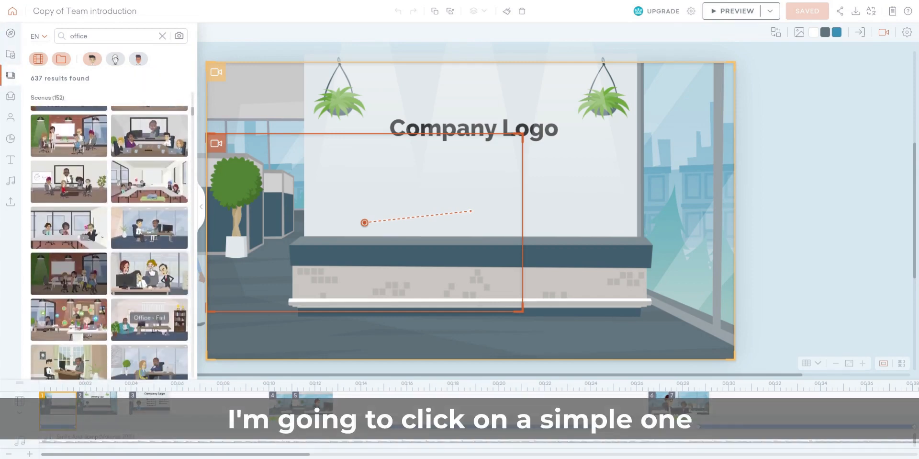
scroll(152, 272, "down", 1)
left_click(152, 271)
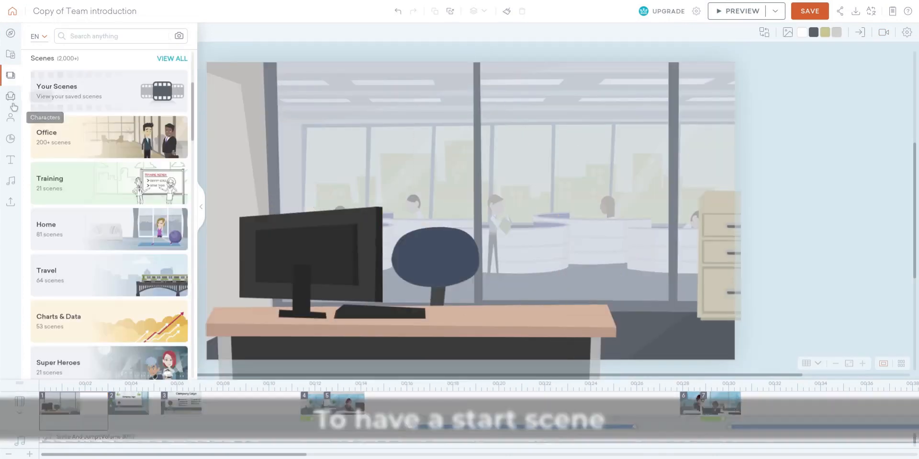
Step: Search the props for "button" and add the green rectangular button to the office scene
left_click(11, 96)
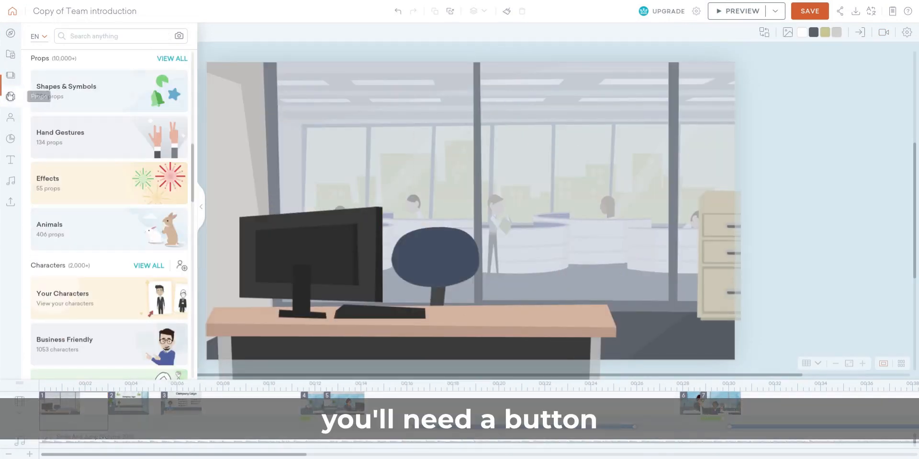
left_click(113, 35)
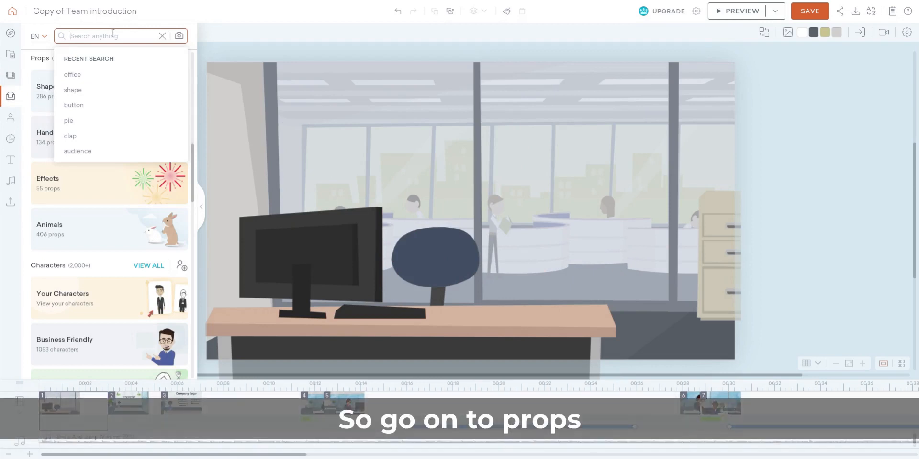
type("button")
key("Return")
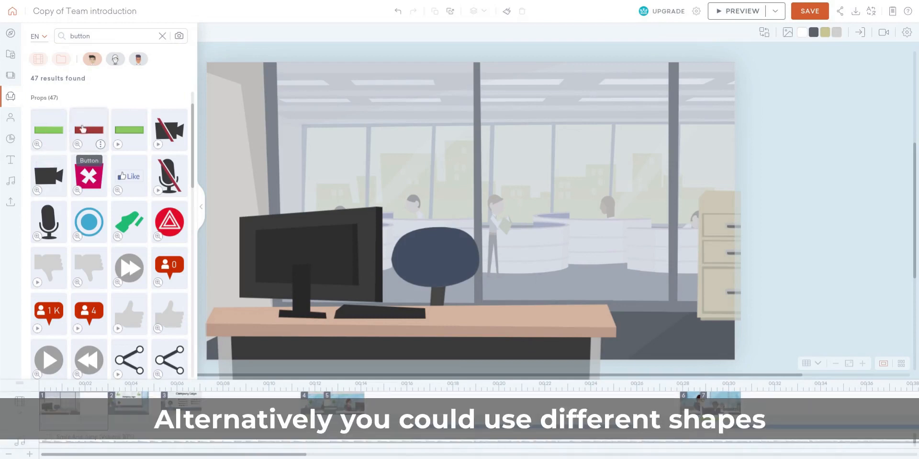
left_click(48, 130)
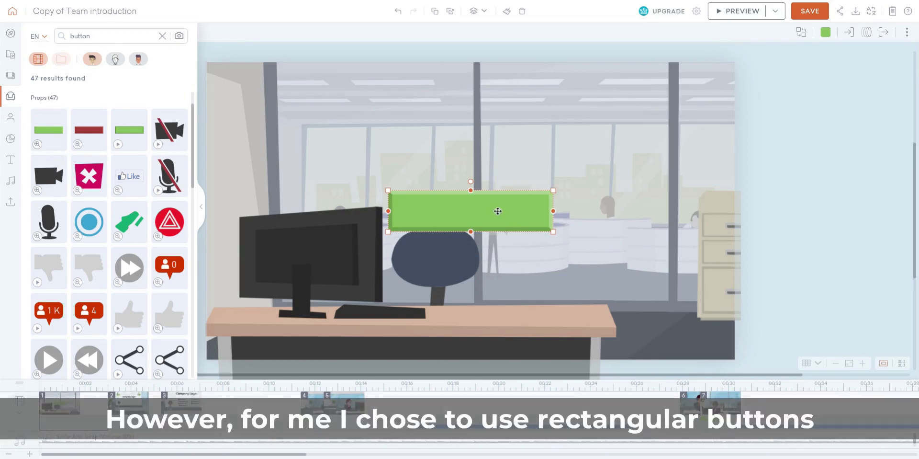
Step: Shrink the button, place it between the desk chair and the filing cabinet, and recolor it orange
left_click_drag(509, 217, 657, 262)
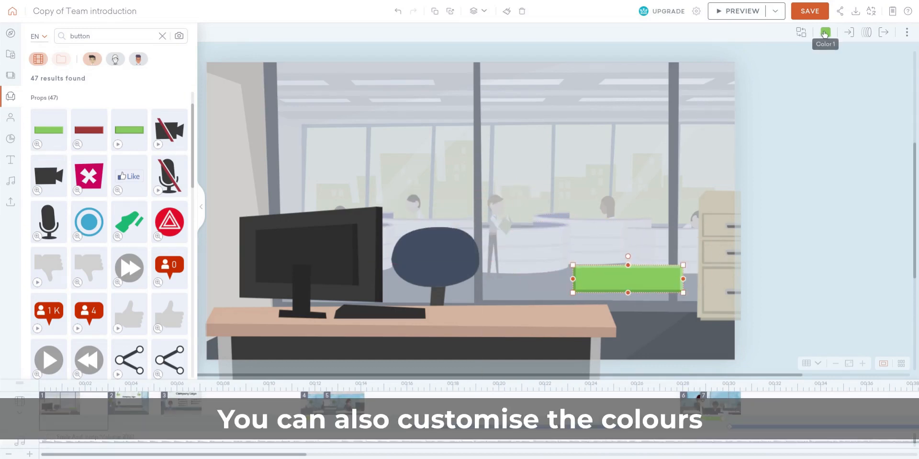
left_click(825, 34)
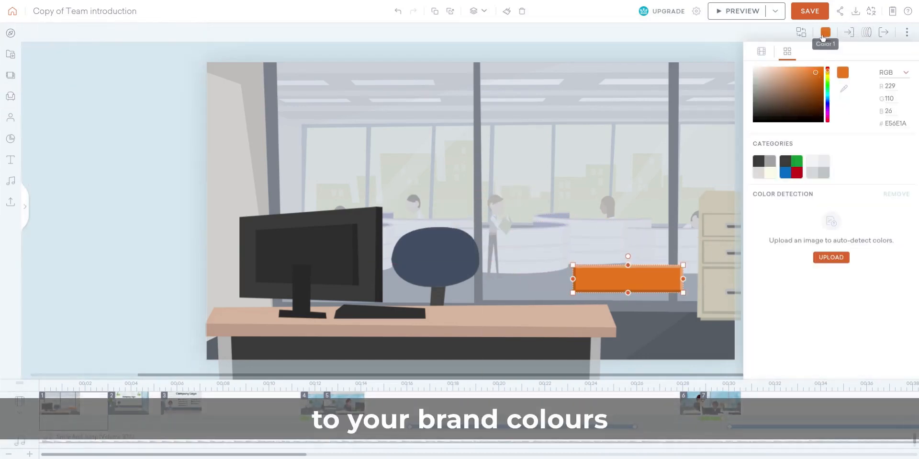
left_click(823, 35)
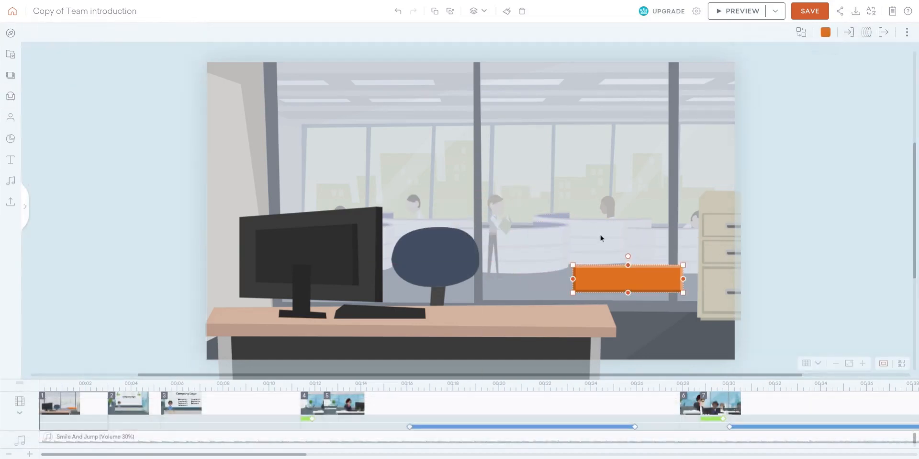
Step: Add a white title text reading "Start" and center it on the orange button
left_click(11, 160)
left_click(103, 180)
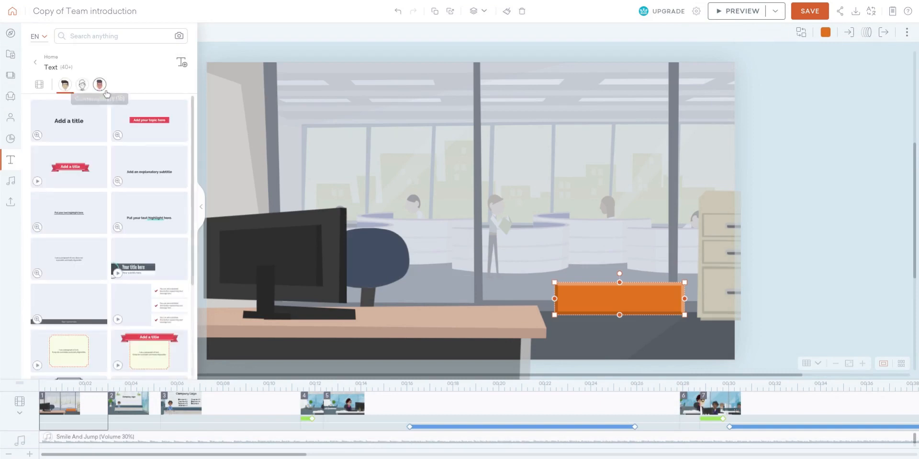
left_click(69, 121)
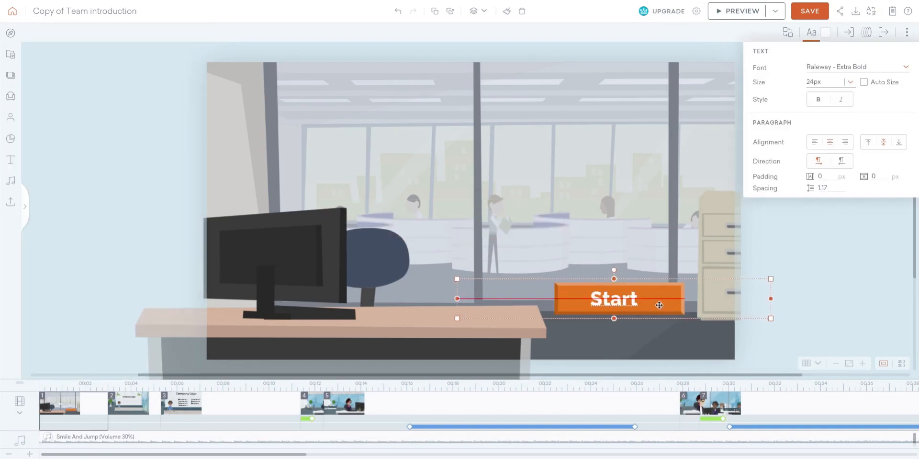
left_click(874, 283)
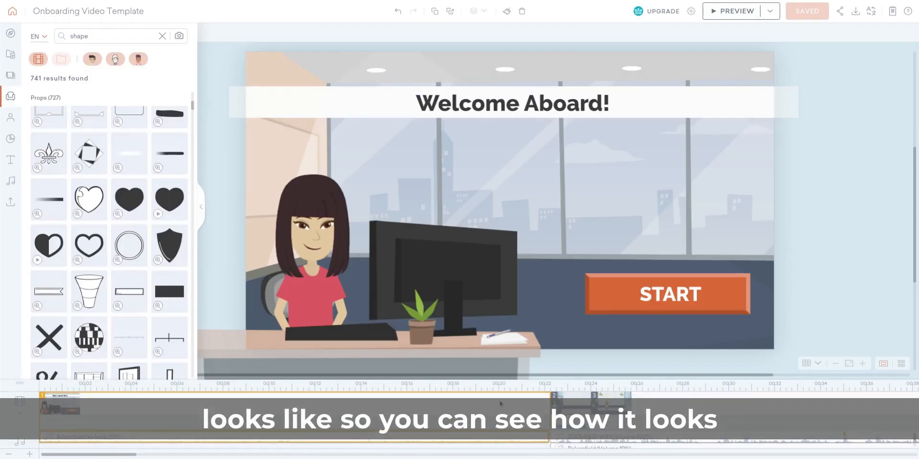
Step: Examine the topic menu scene and the department selection scene in the Onboarding Video Template project
scroll(500, 403, "right", 10)
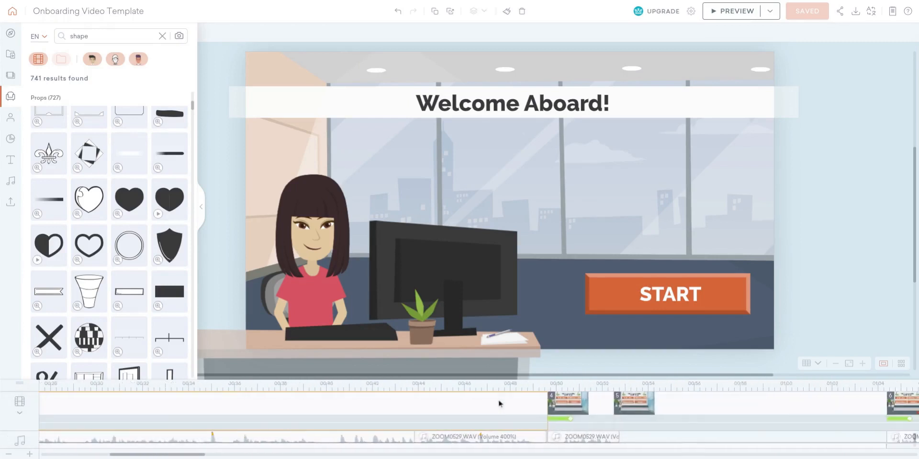
left_click(396, 404)
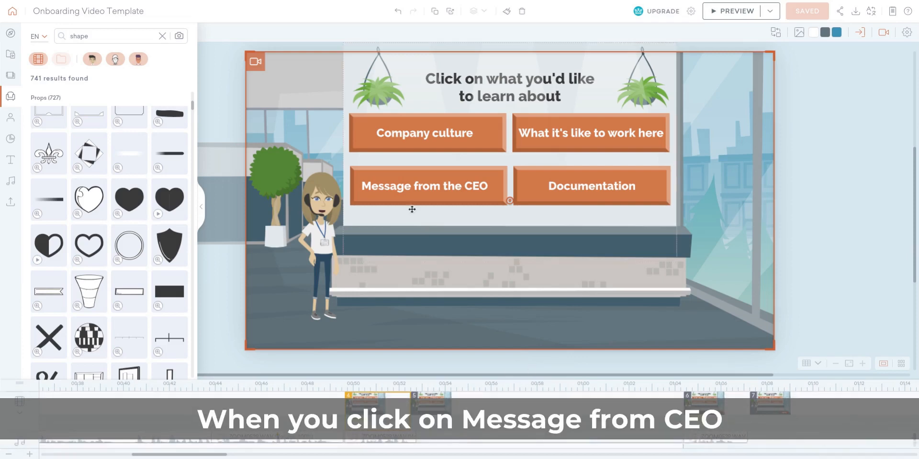
left_click(431, 188)
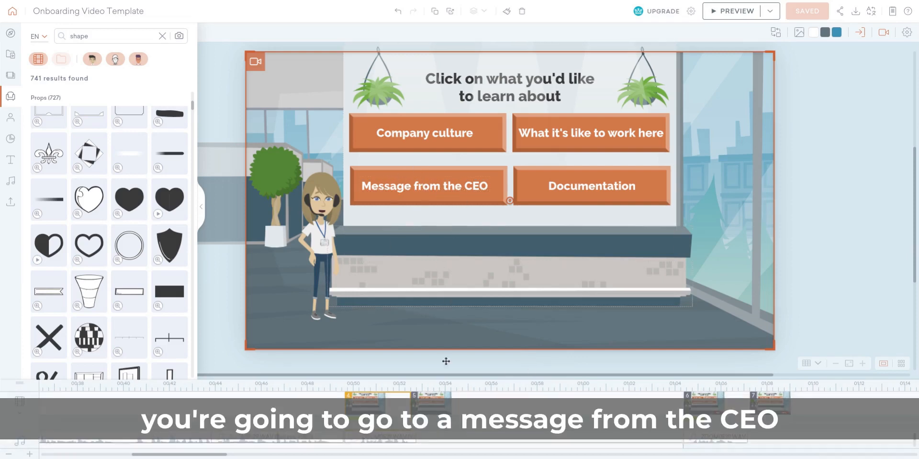
scroll(464, 407, "right", 5)
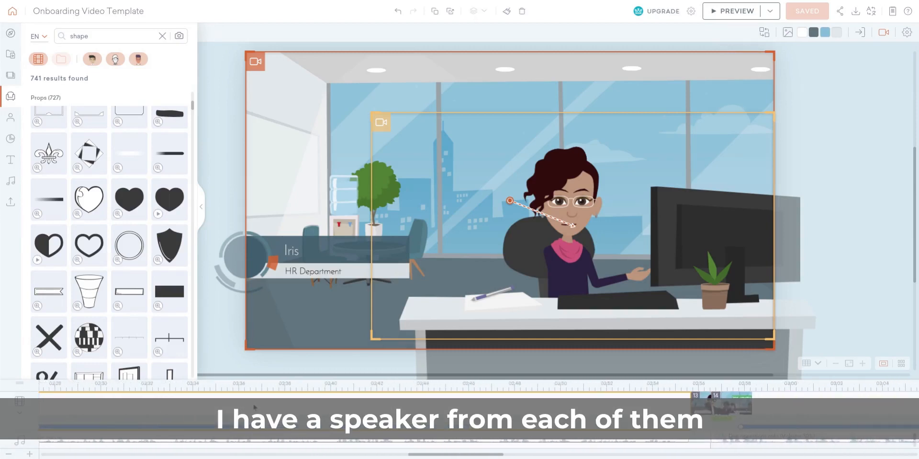
Step: Review the HR Department scene and the remaining timeline, including the "VERY HELPFUL" option in the closing feedback scene
scroll(254, 406, "right", 5)
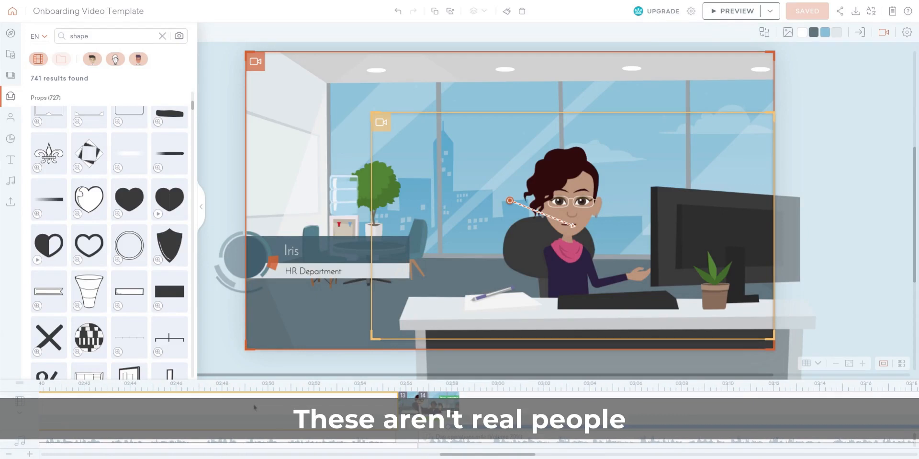
scroll(255, 407, "right", 3)
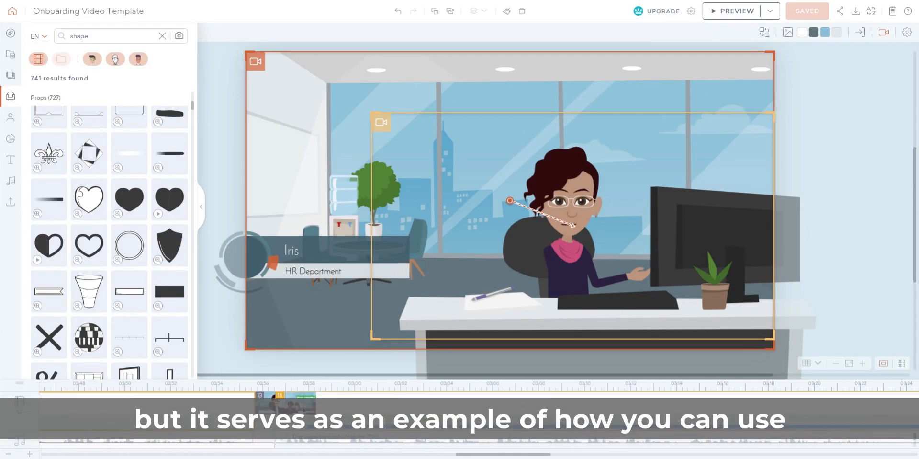
scroll(255, 407, "right", 2)
scroll(255, 407, "right", 20)
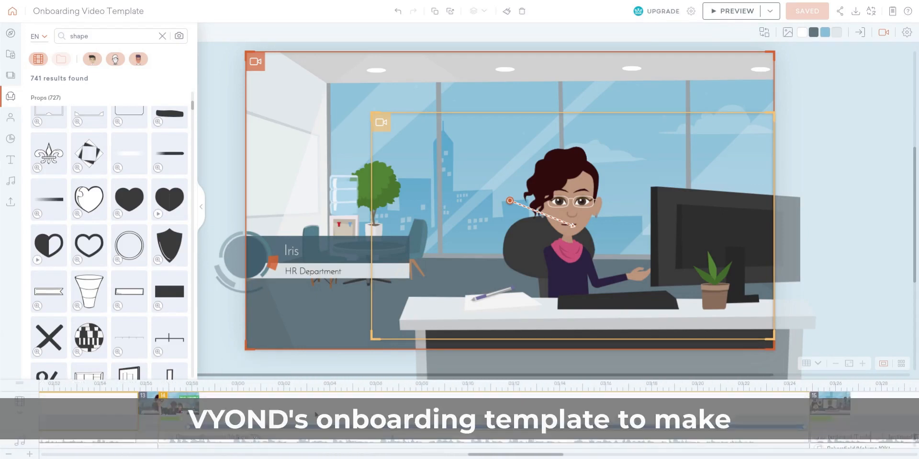
scroll(255, 407, "right", 20)
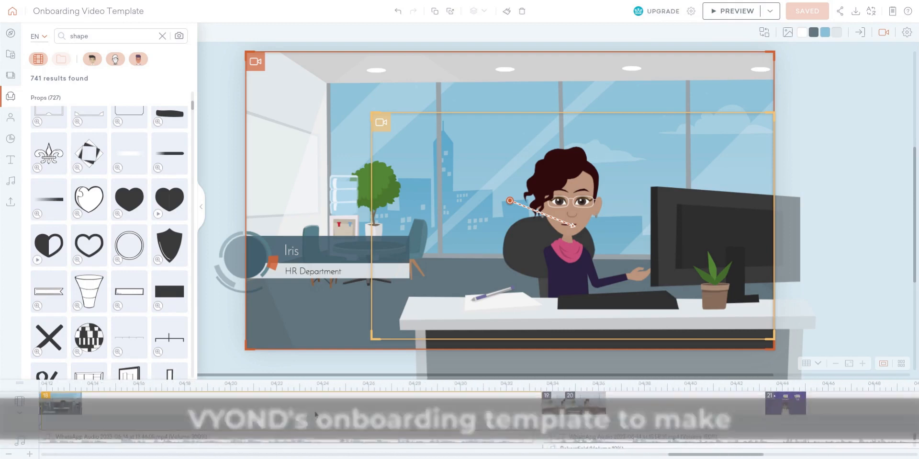
scroll(255, 407, "right", 9)
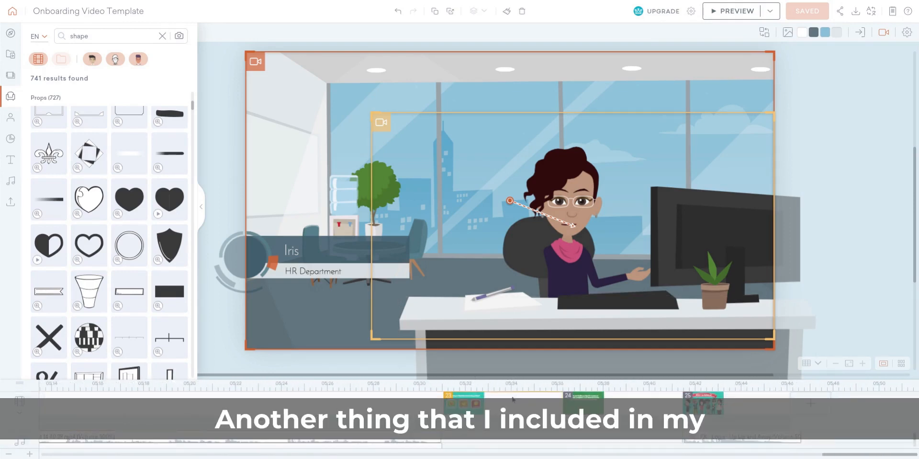
left_click(512, 398)
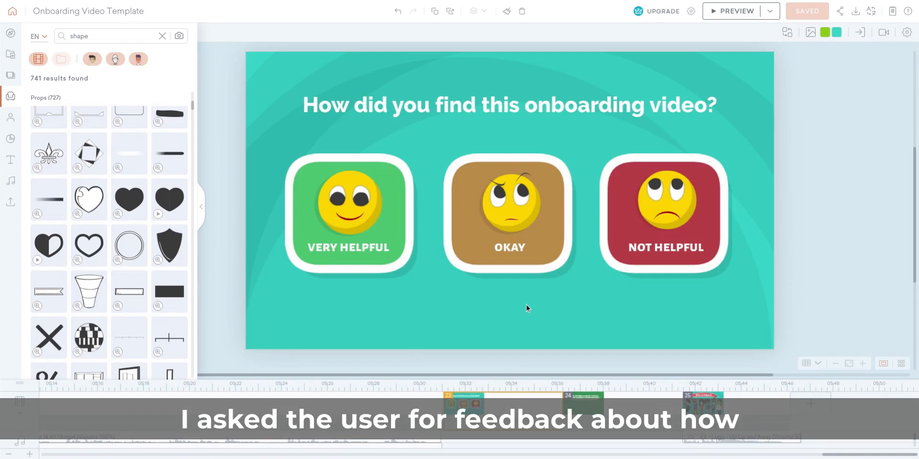
double_click(358, 226)
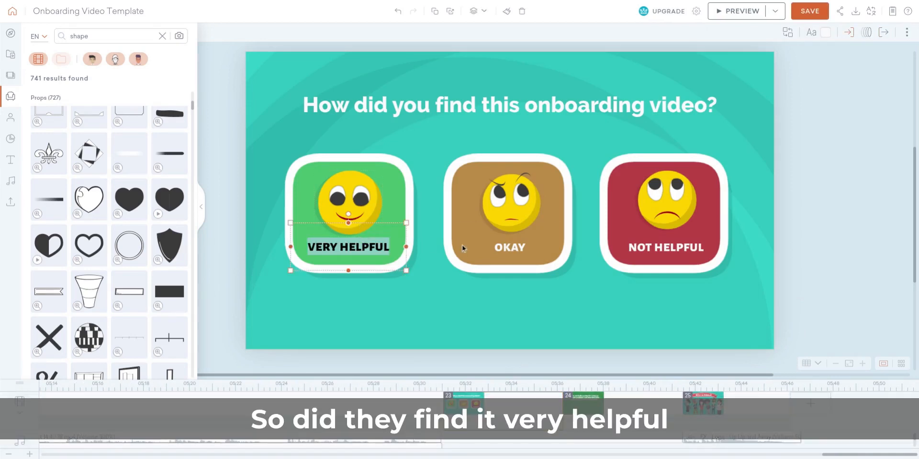
Step: Examine the OKAY and NOT HELPFUL options in the feedback scene and the closing "Welcome Onboard!" scene
double_click(494, 250)
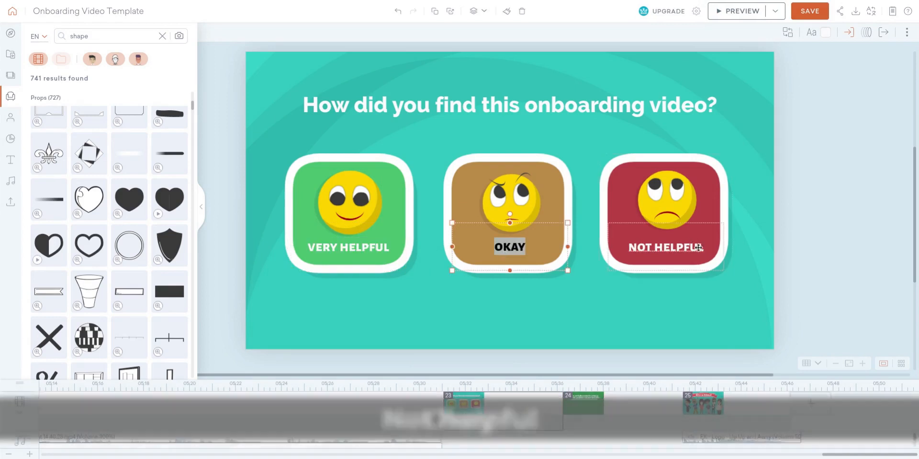
double_click(700, 249)
left_click(841, 221)
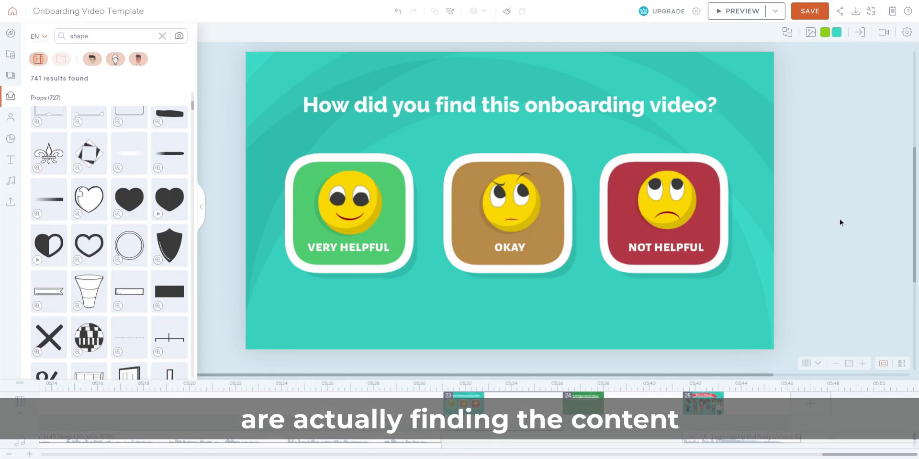
left_click(706, 407)
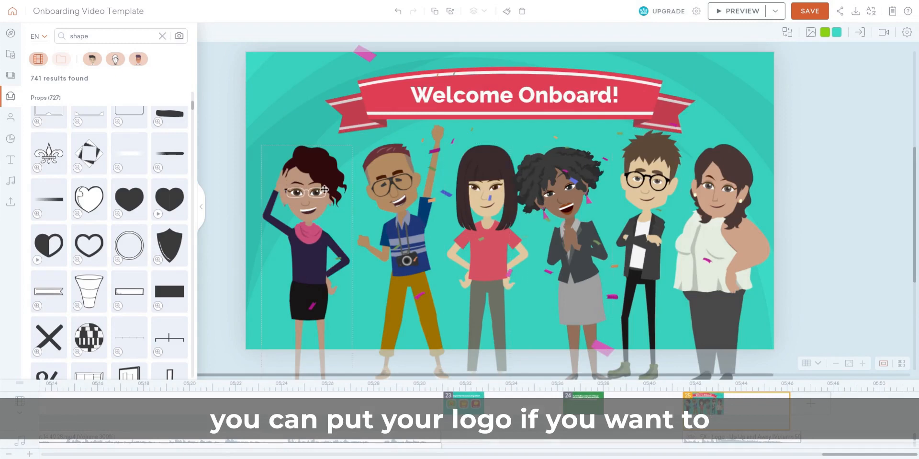
left_click_drag(246, 166, 502, 212)
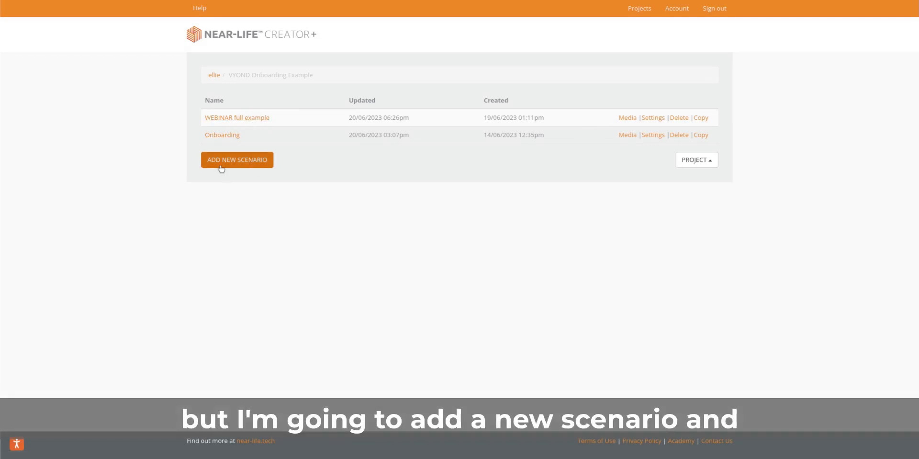
Step: Switch to Near-Life Creator+ and add a new scenario to the VYOND Onboarding Example project
left_click(222, 163)
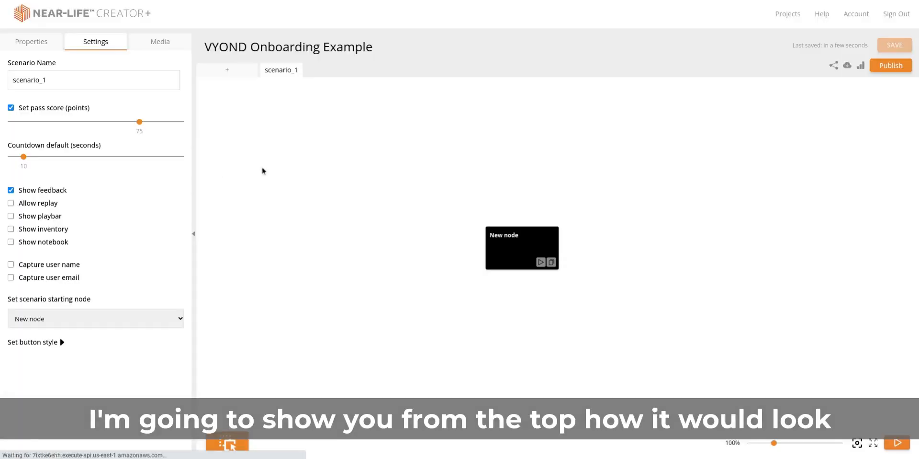
left_click(158, 44)
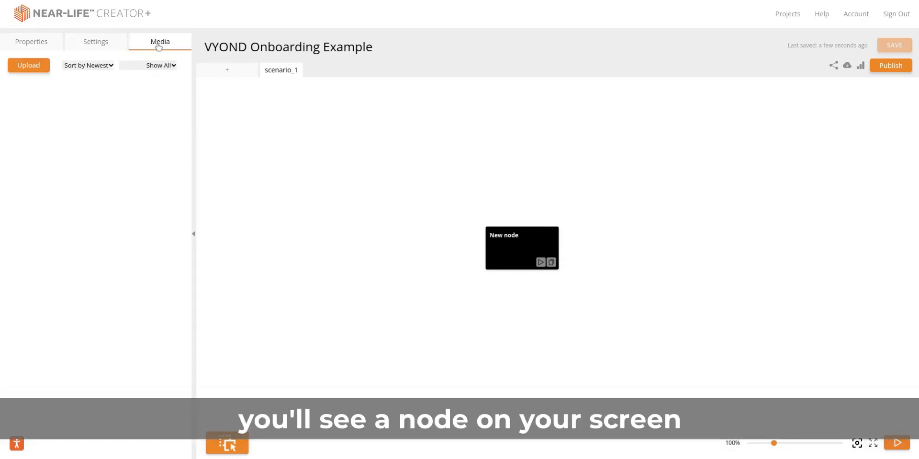
left_click(54, 47)
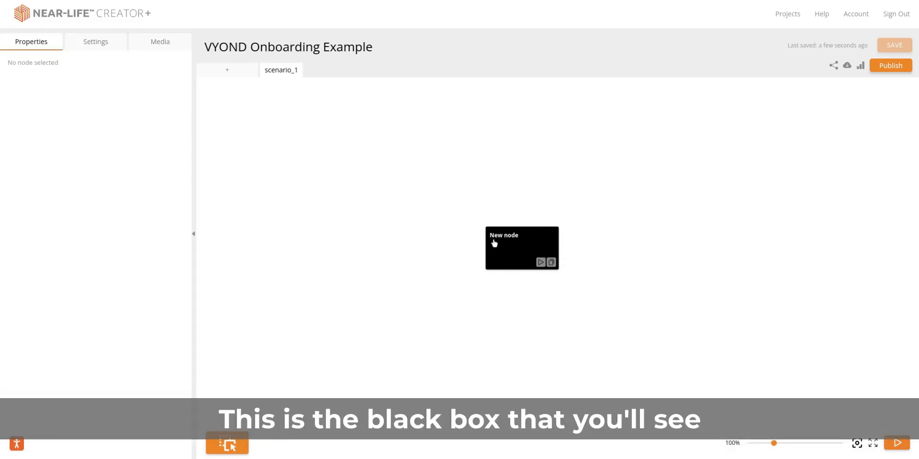
Step: Upload the menu and Start onboarding videos to the scenario's media and assign the Start video to the New node
left_click(145, 47)
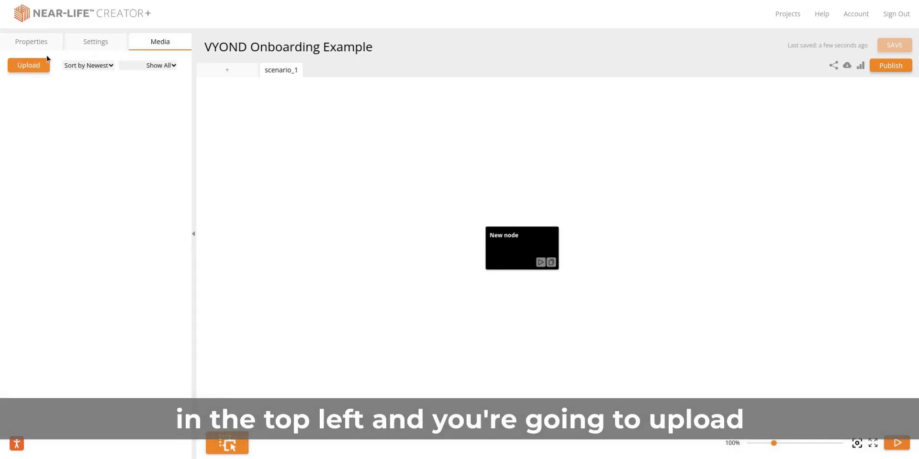
left_click(28, 65)
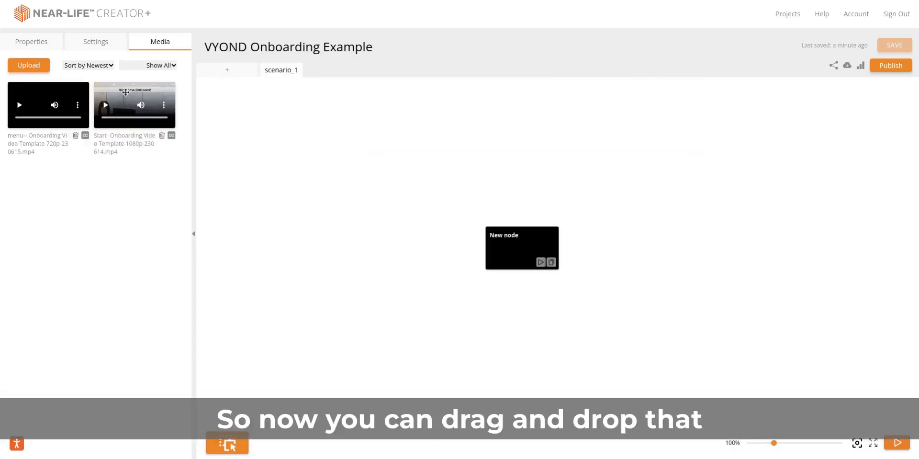
left_click_drag(125, 92, 516, 234)
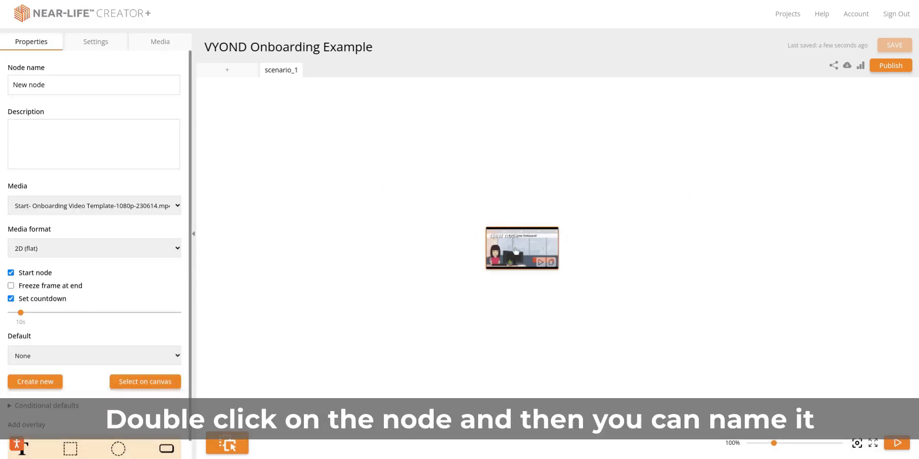
Step: Rename the New node as Start and advance its video preview to the 2 s mark
double_click(516, 250)
triple_click(83, 85)
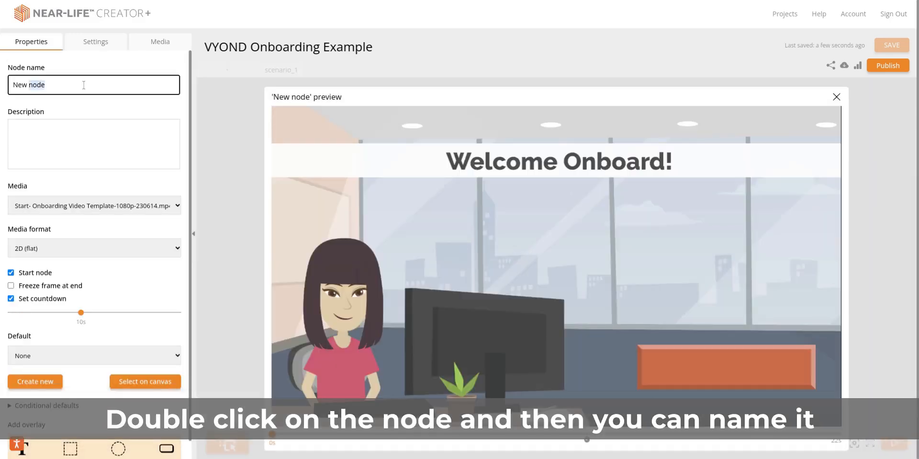
type("Start")
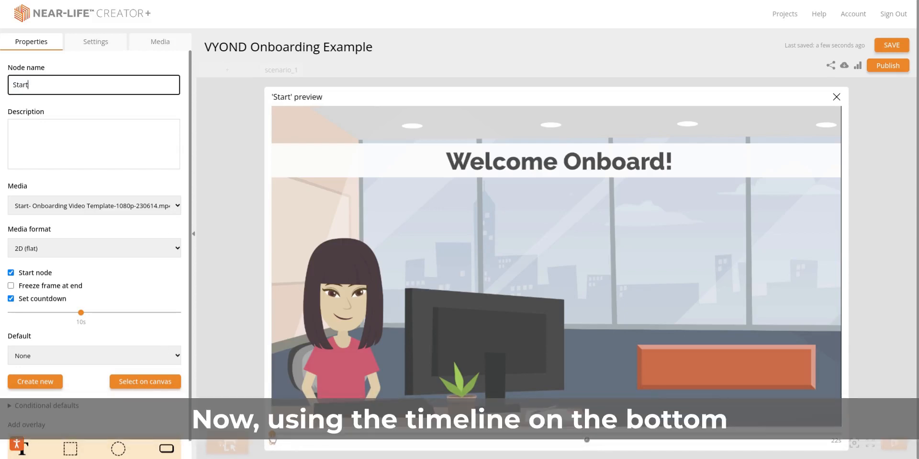
left_click_drag(271, 441, 317, 441)
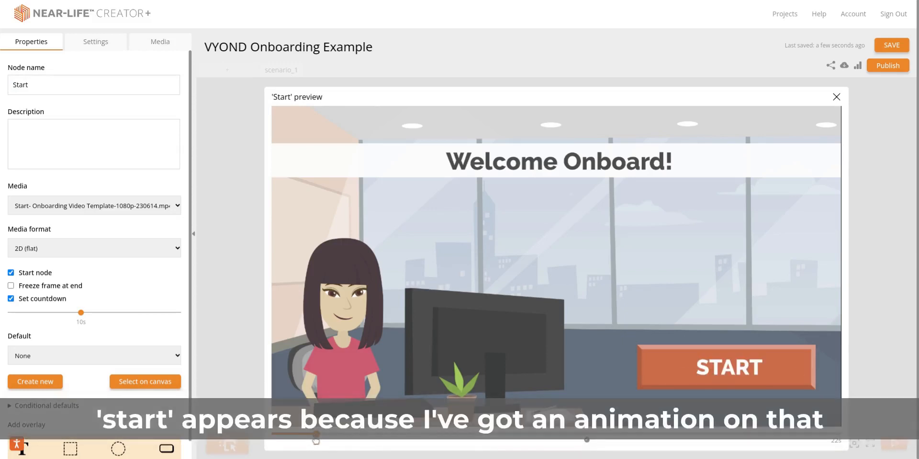
mouse_move(316, 441)
left_mouse_down()
mouse_move(294, 441)
mouse_move(321, 441)
left_mouse_up()
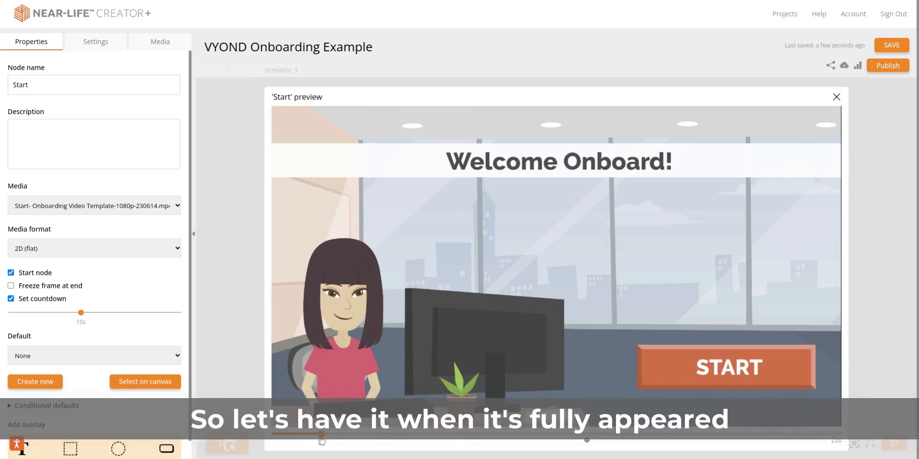
Step: Add a button group overlay, place it over the START button in the preview, and delete the overlay
scroll(108, 364, "down", 1)
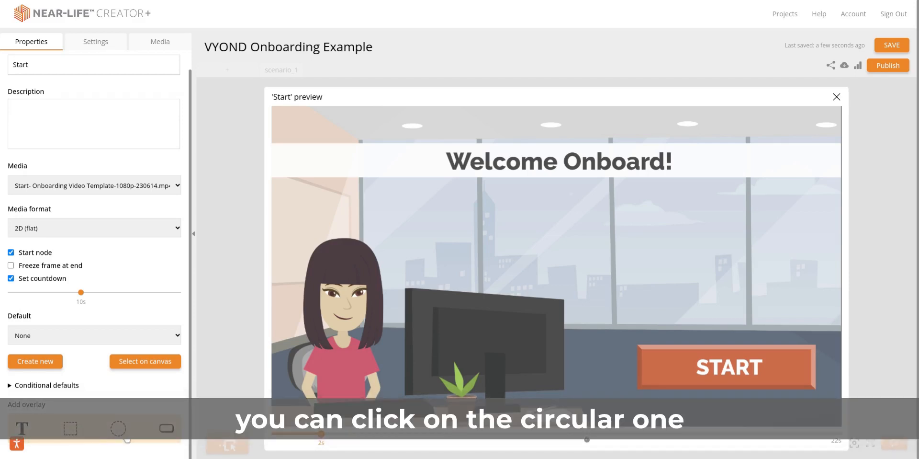
left_click(167, 437)
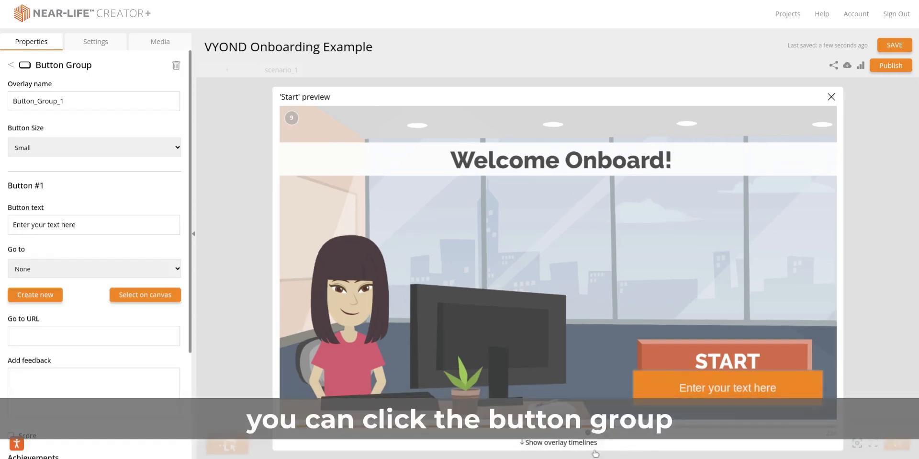
left_click_drag(693, 386, 689, 358)
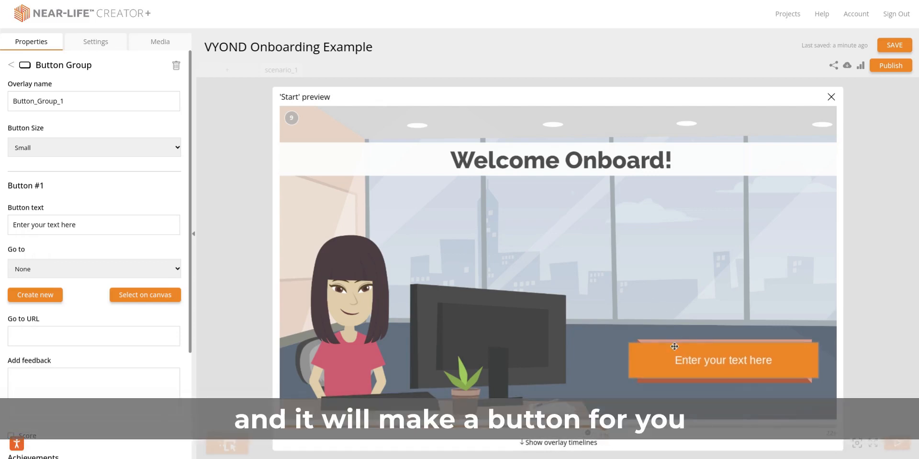
left_click(176, 66)
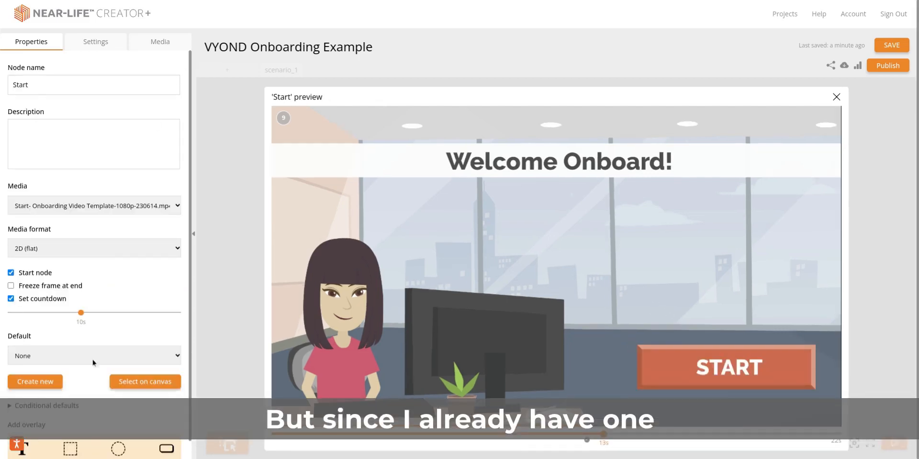
Step: Add a rectangular hotspot to the Start node and fit it around the orange START button
scroll(93, 429, "down", 1)
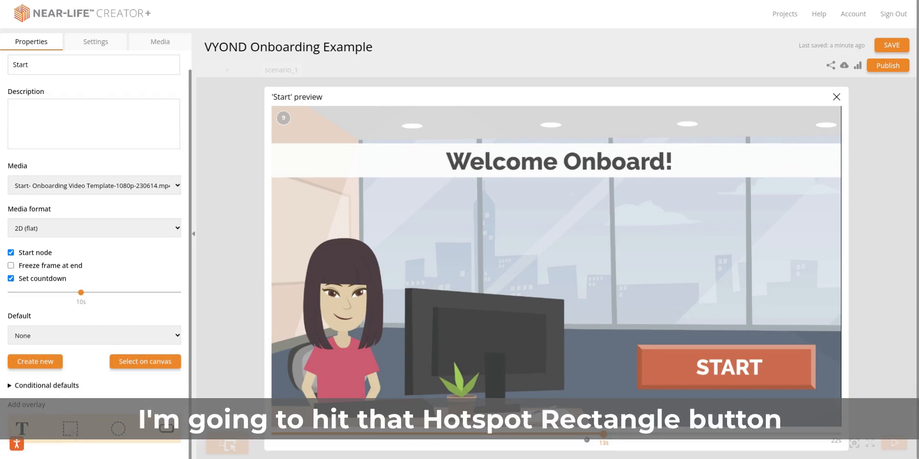
left_click(73, 434)
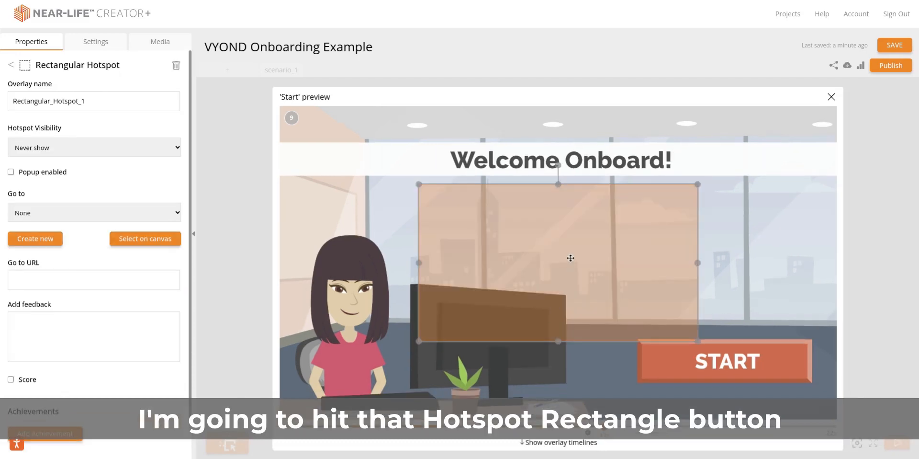
left_click_drag(570, 258, 688, 301)
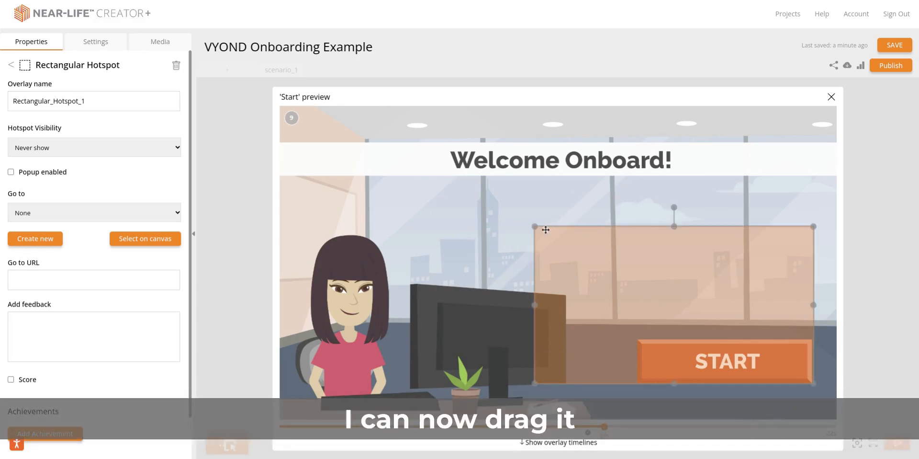
left_click_drag(535, 227, 639, 285)
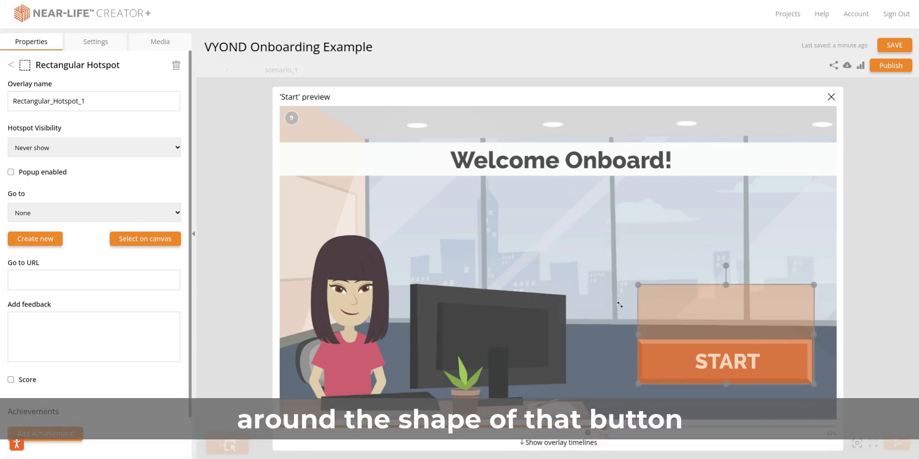
left_click_drag(728, 286, 732, 339)
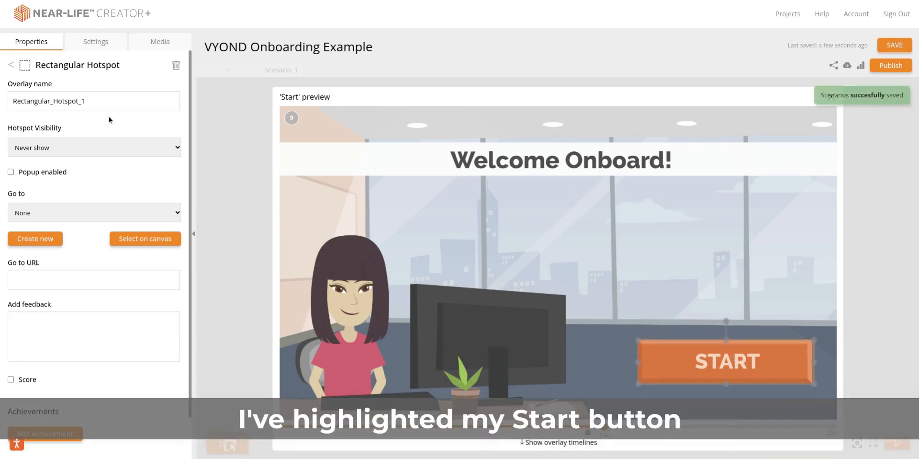
Step: Name the hotspot Start, link it to a newly created node, and return to the canvas
double_click(101, 104)
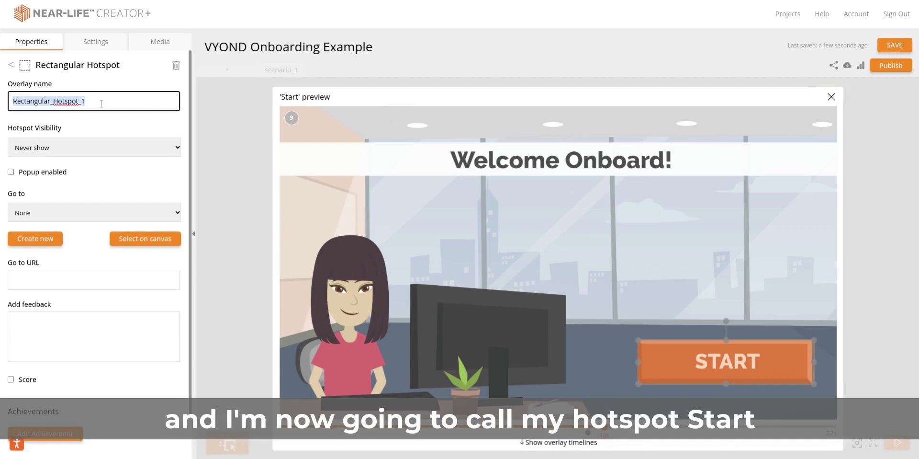
type("Start")
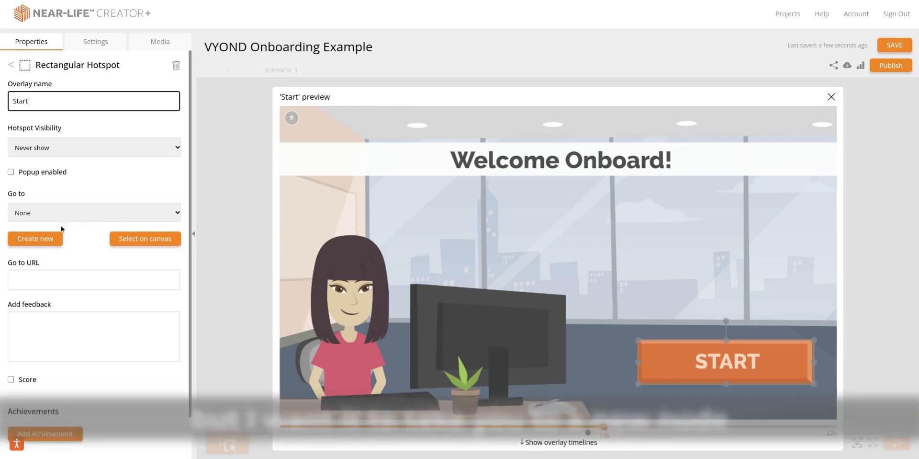
left_click(42, 242)
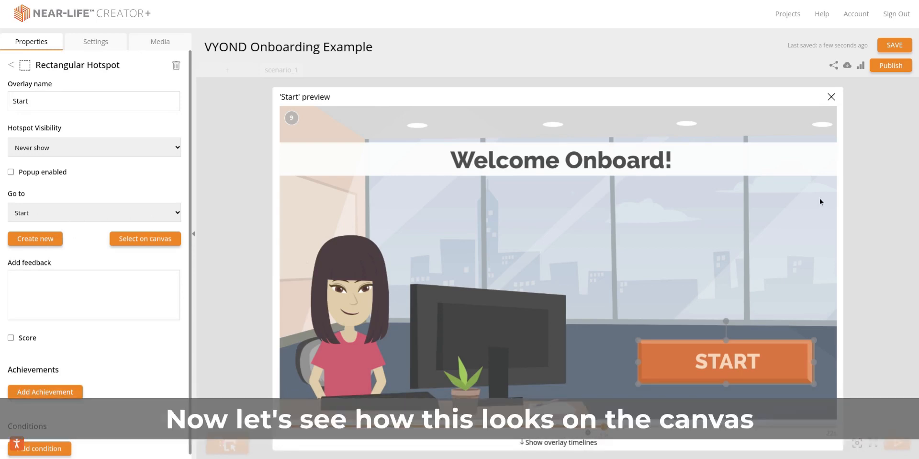
left_click(831, 98)
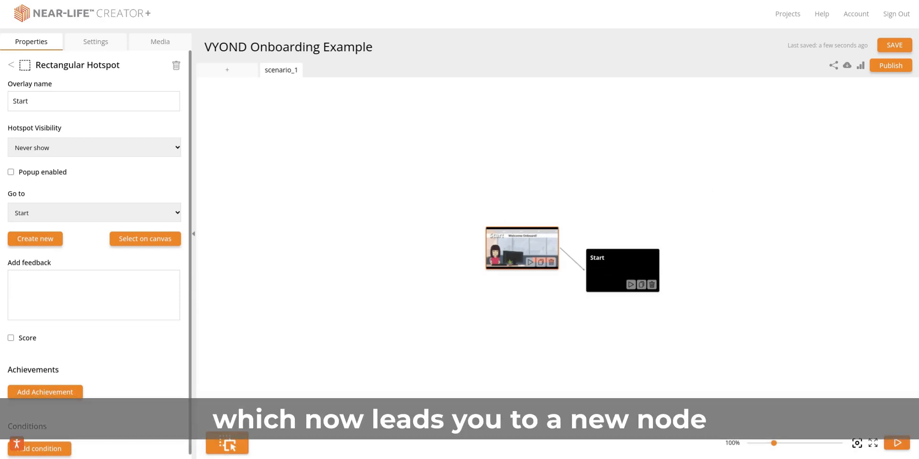
Step: Assign the menu onboarding video to the new linked node and rename that node as Menu
left_click(150, 42)
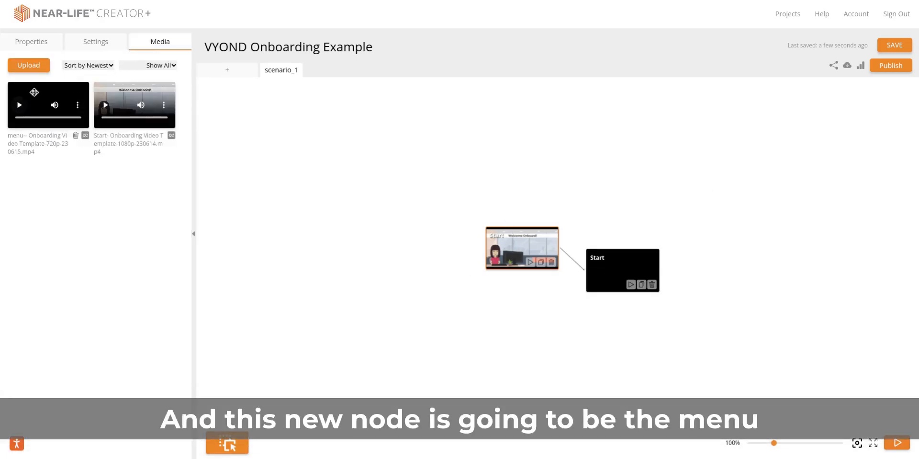
left_click_drag(76, 103, 613, 268)
double_click(612, 269)
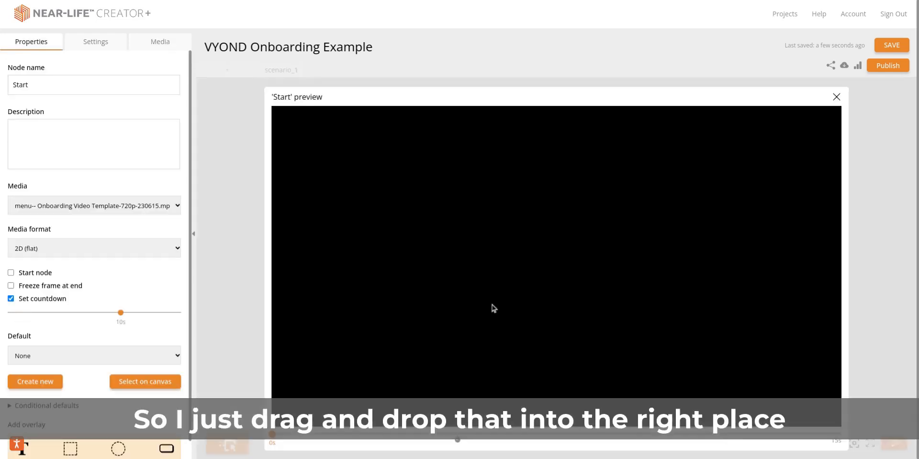
left_click_drag(271, 440, 318, 441)
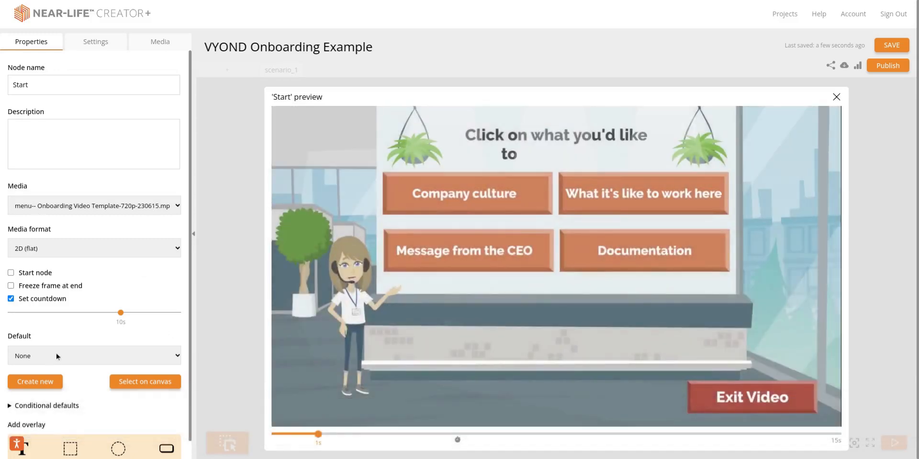
scroll(56, 353, "down", 1)
scroll(67, 259, "up", 1)
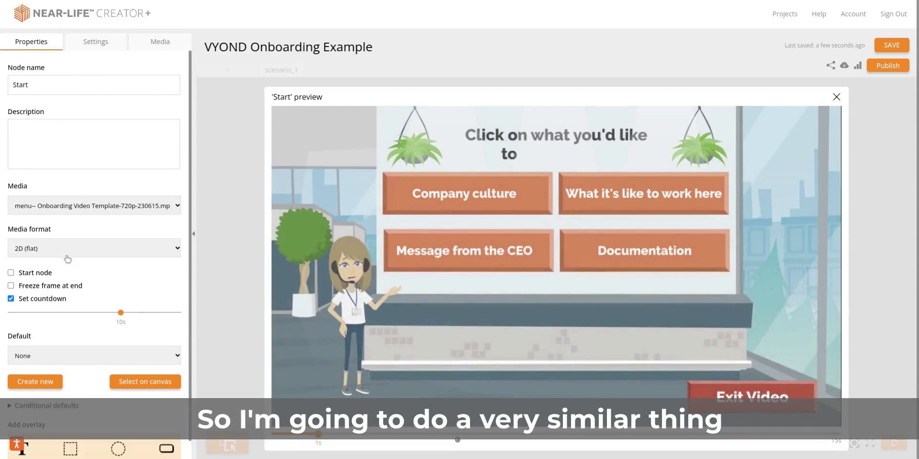
double_click(55, 83)
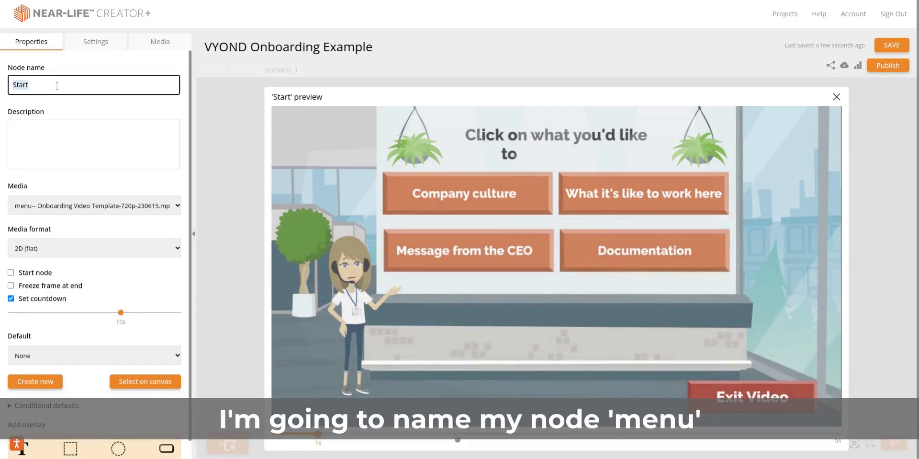
type("Menu")
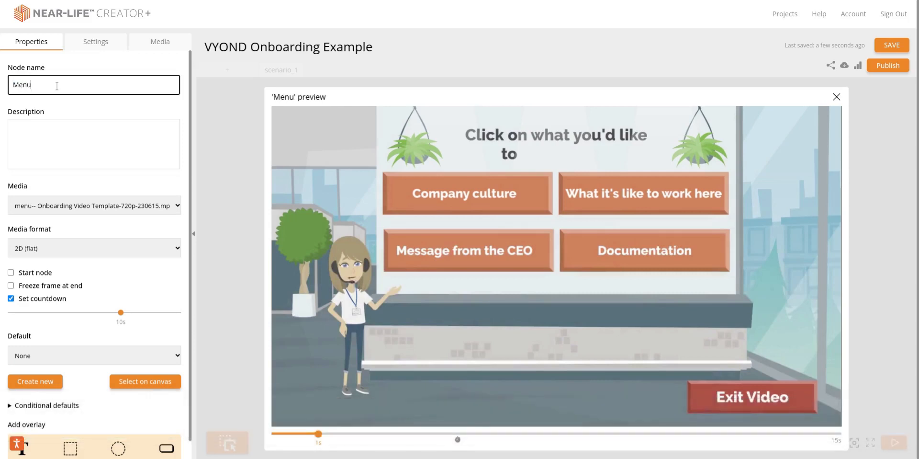
Step: Add a rectangular hotspot to the Menu node and fit it around the Company culture button
scroll(72, 158, "down", 1)
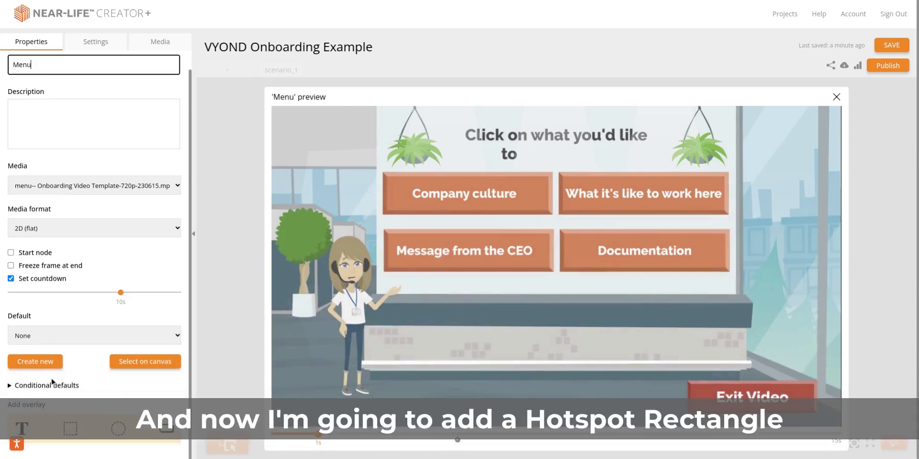
left_click(72, 432)
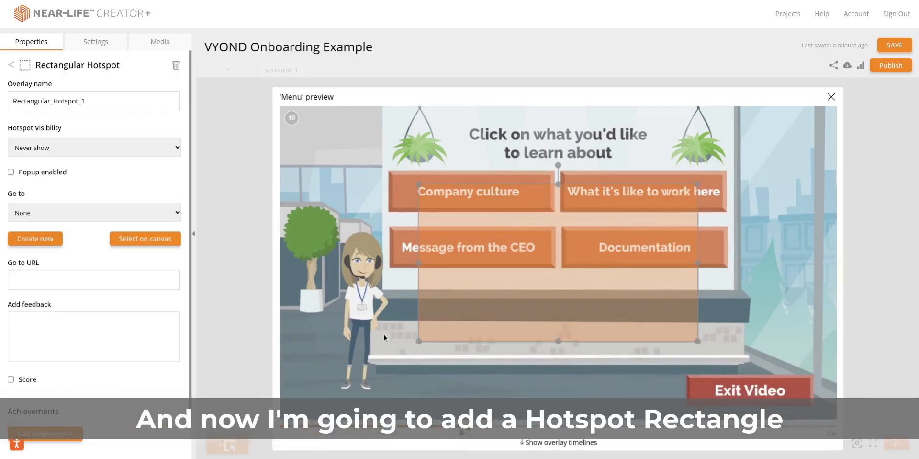
left_click_drag(561, 266, 530, 251)
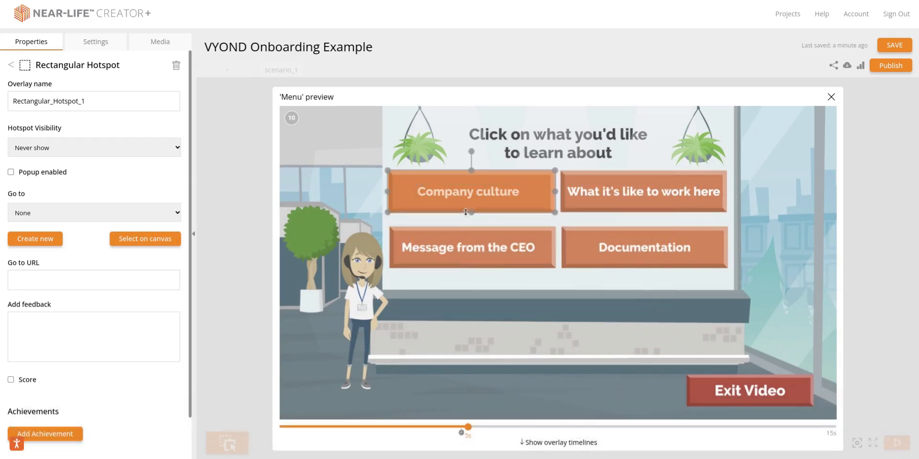
left_click_drag(465, 213, 465, 212)
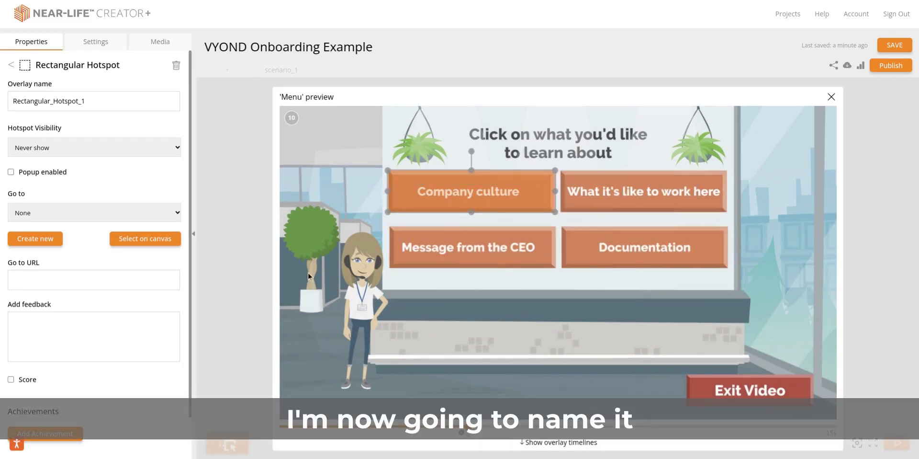
Step: Name the hotspot Company culture, link it to a newly created node, and return to the canvas
triple_click(100, 101)
type("Company culture")
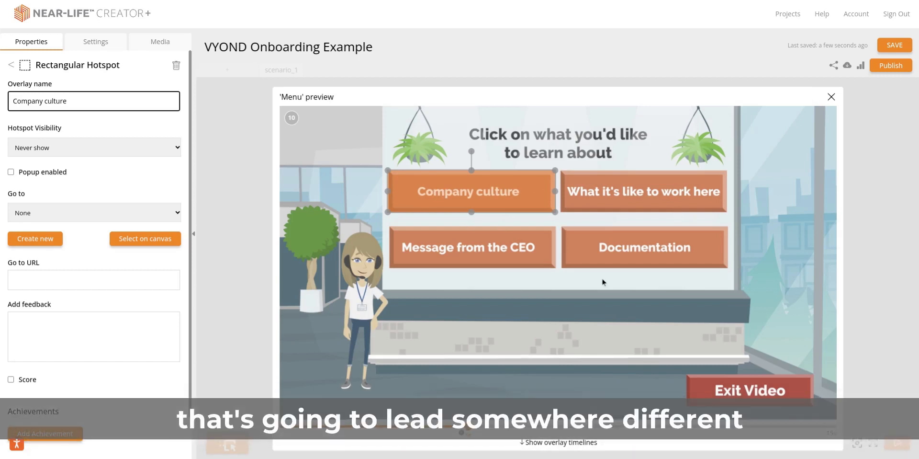
left_click(40, 246)
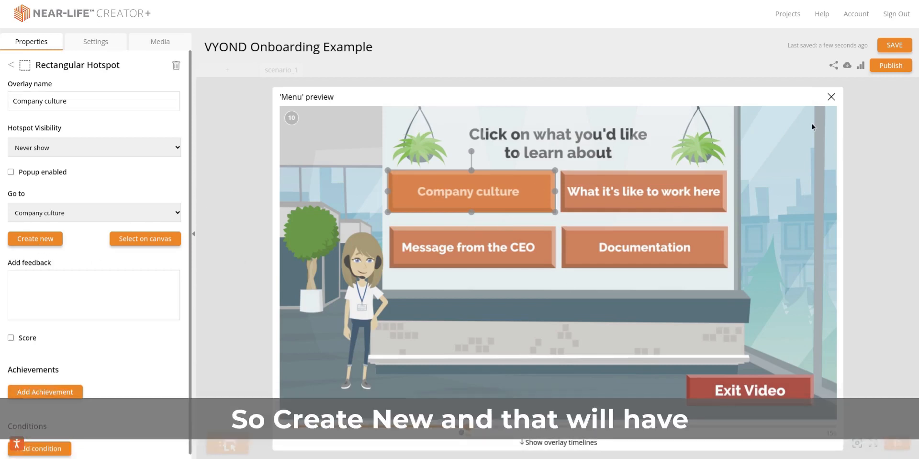
left_click(831, 96)
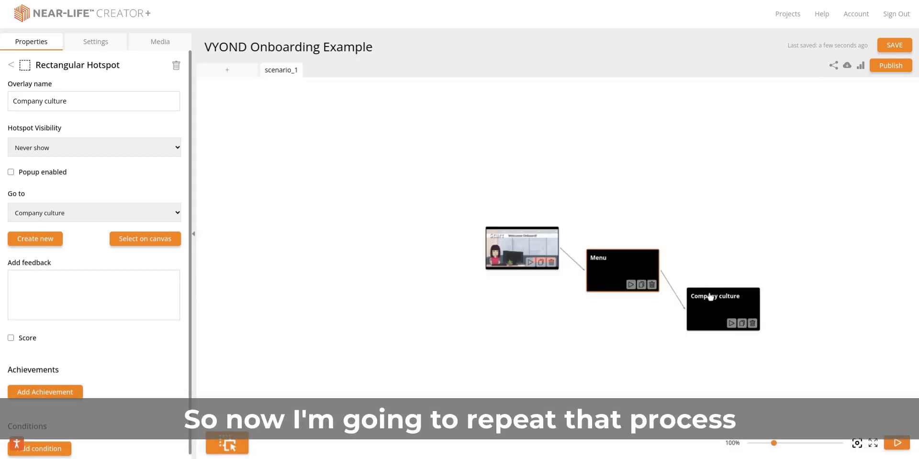
Step: Reopen the Menu node's preview and properties and set its countdown to 14 s
left_click(621, 267)
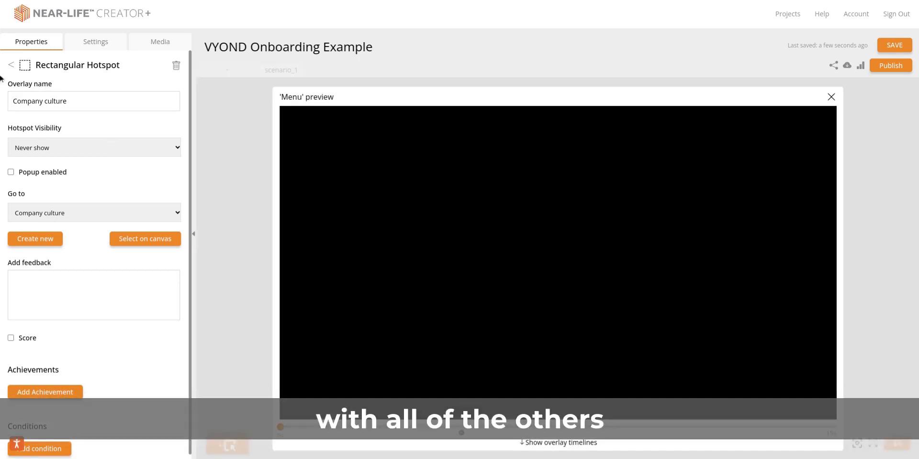
left_click(11, 65)
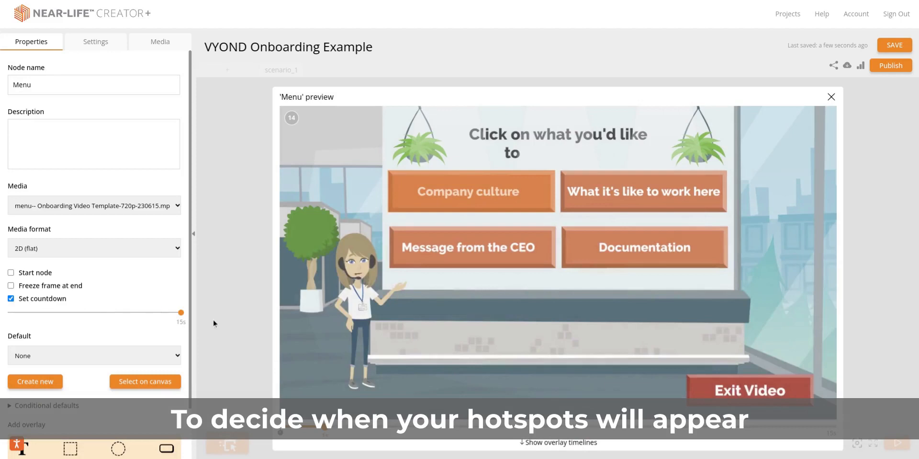
left_click_drag(181, 312, 171, 312)
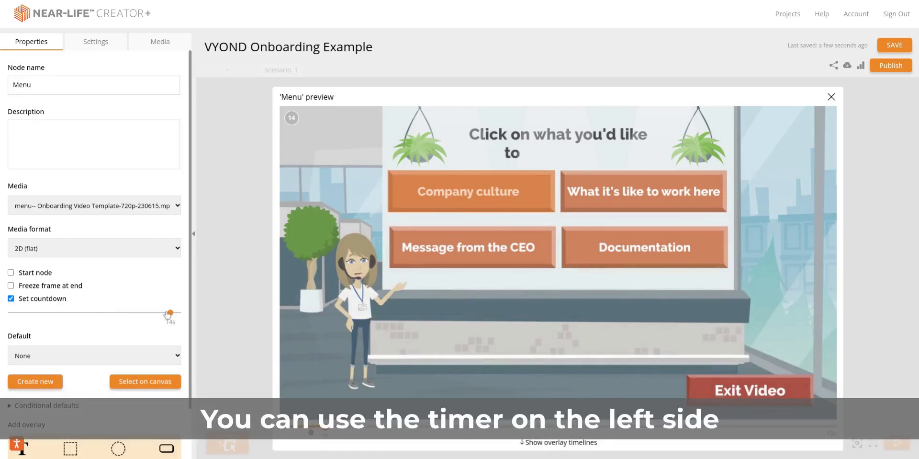
Step: Duplicate the Company culture hotspot and place the copy over the "What it's like to work here" button
scroll(86, 431, "down", 1)
left_click(89, 445)
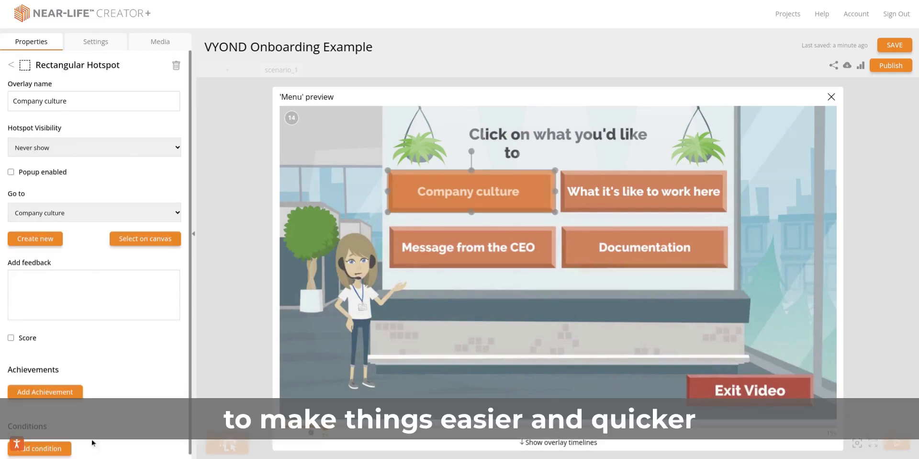
left_click(12, 67)
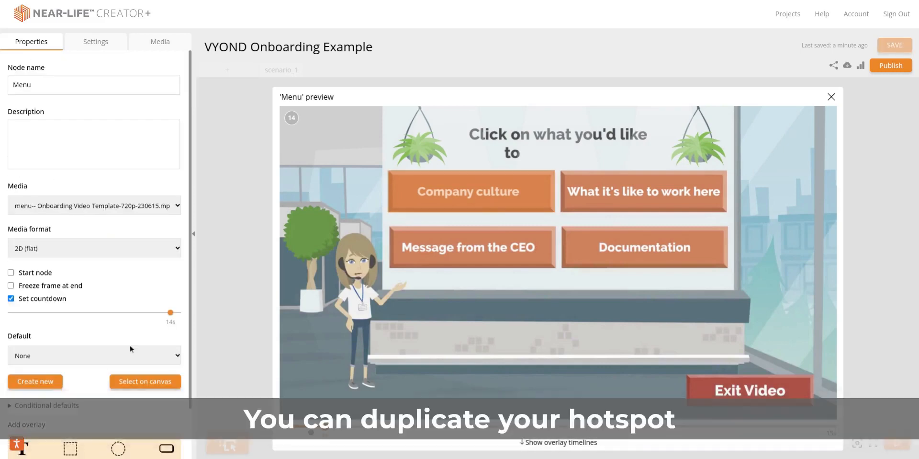
scroll(131, 344, "down", 2)
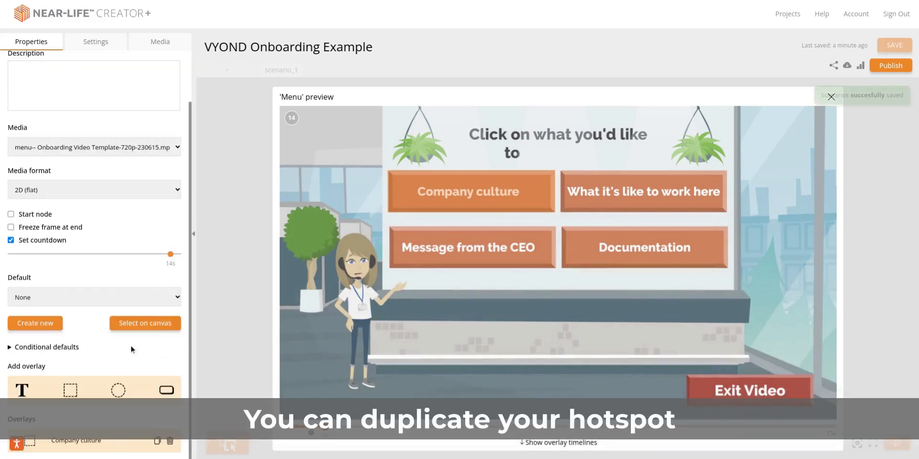
left_click(157, 443)
left_click_drag(471, 191, 657, 192)
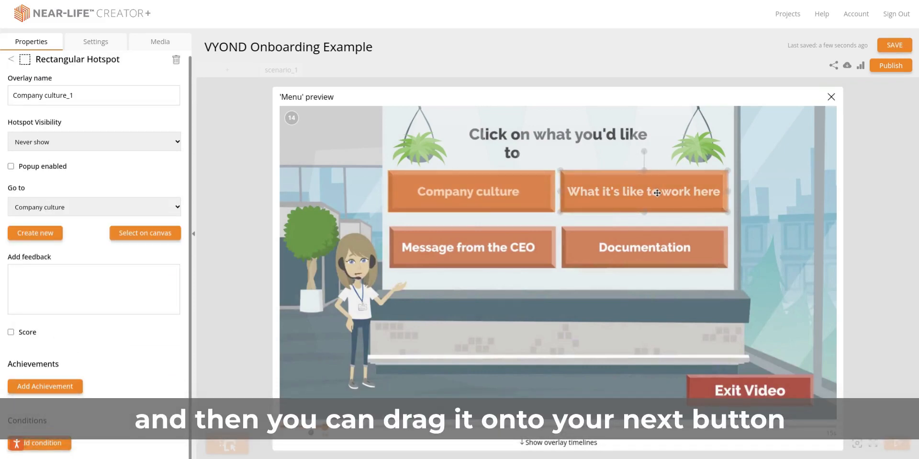
Step: Rename the duplicated hotspot as Employee testimonial and link it to a newly created node
triple_click(81, 90)
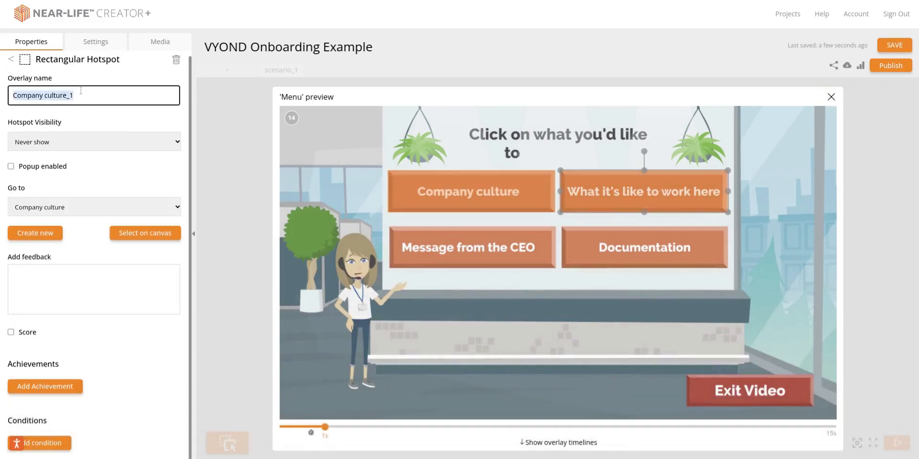
type("Employee tesstim")
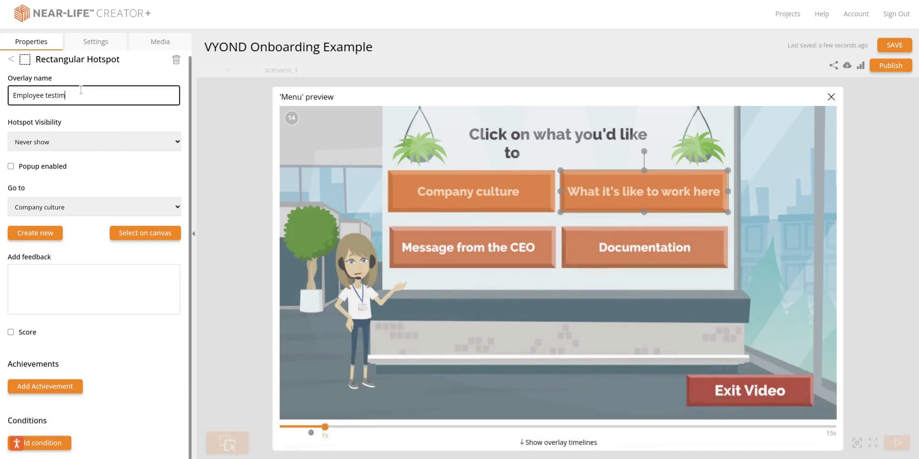
type("onial")
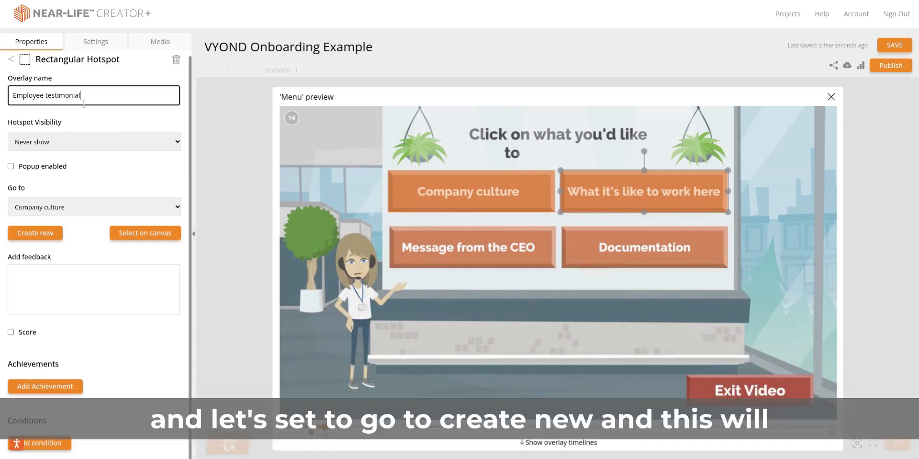
left_click(42, 235)
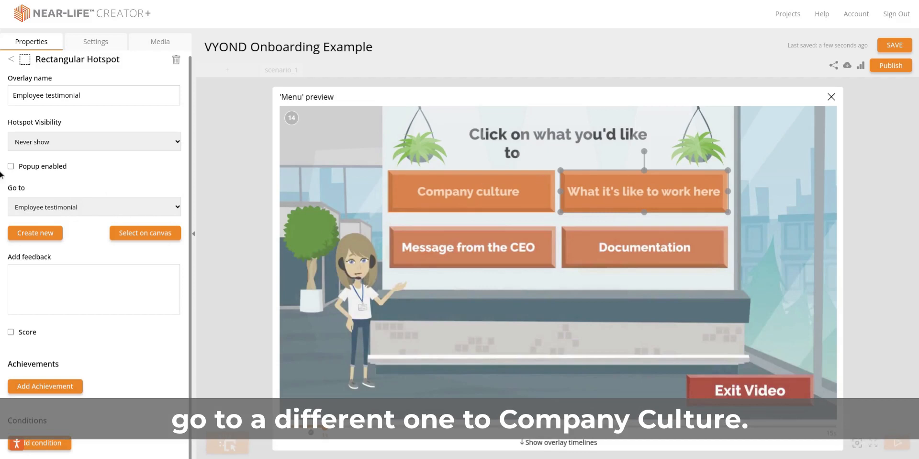
Step: Duplicate the Employee testimonial hotspot onto the "Message from the CEO" button, name it Message from CEO, and link it to a new node
left_click(11, 59)
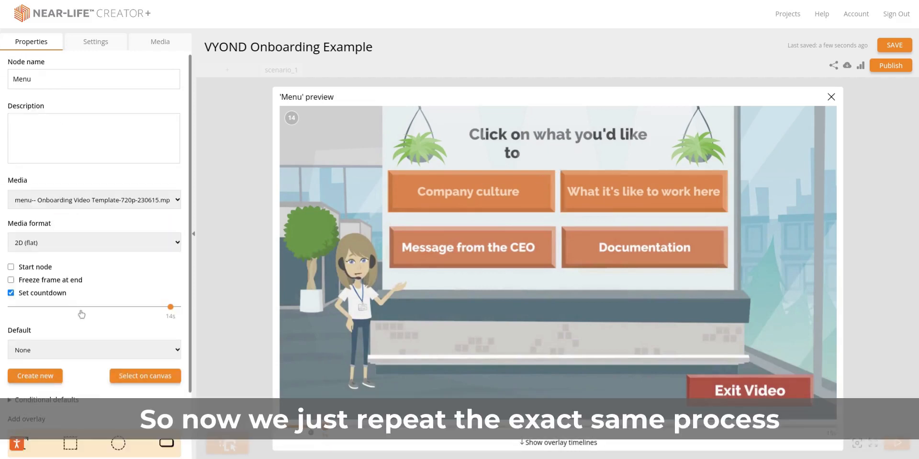
scroll(81, 314, "down", 2)
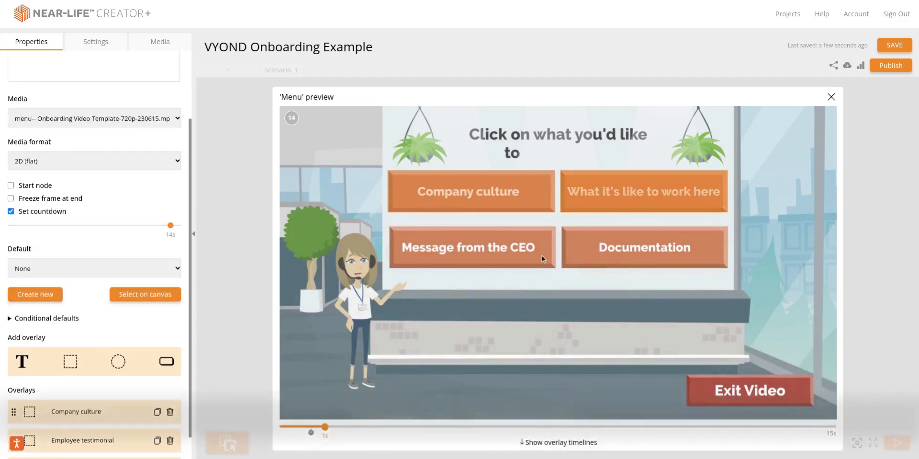
left_click(157, 441)
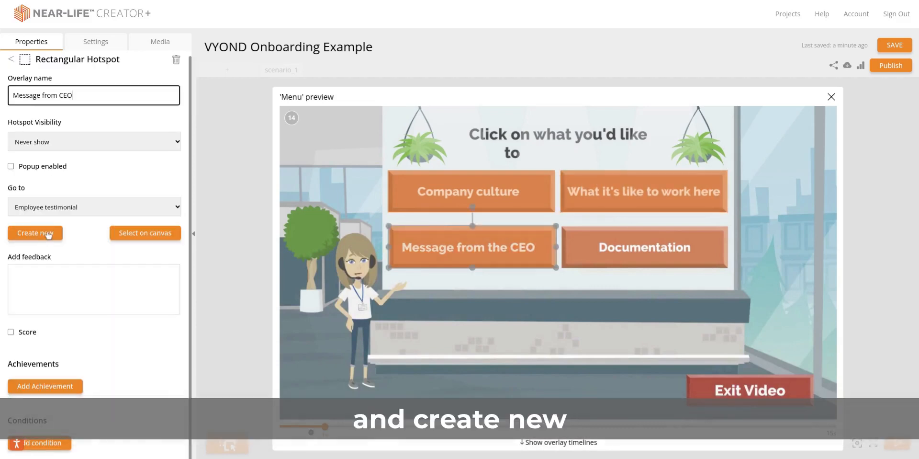
left_click(46, 236)
left_click(11, 60)
Step: Add a rectangular hotspot over the red Exit Video button, name it Exit, and link it to a new node
left_click(70, 442)
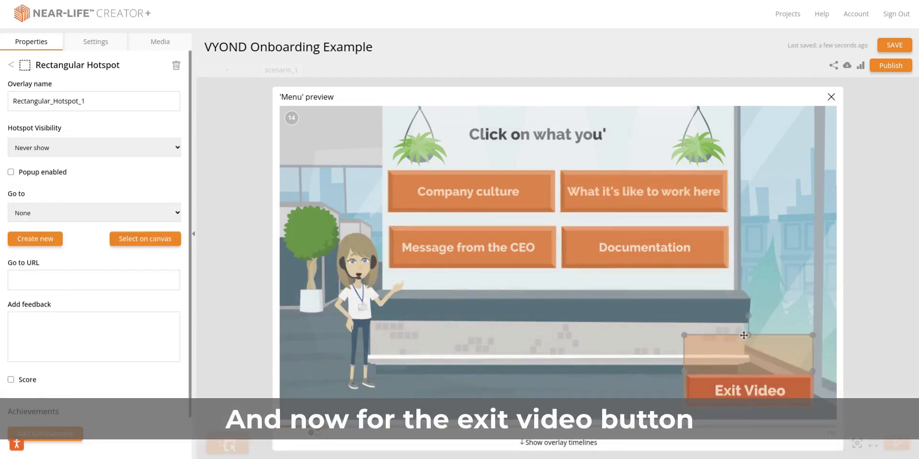
left_click_drag(747, 334, 748, 373)
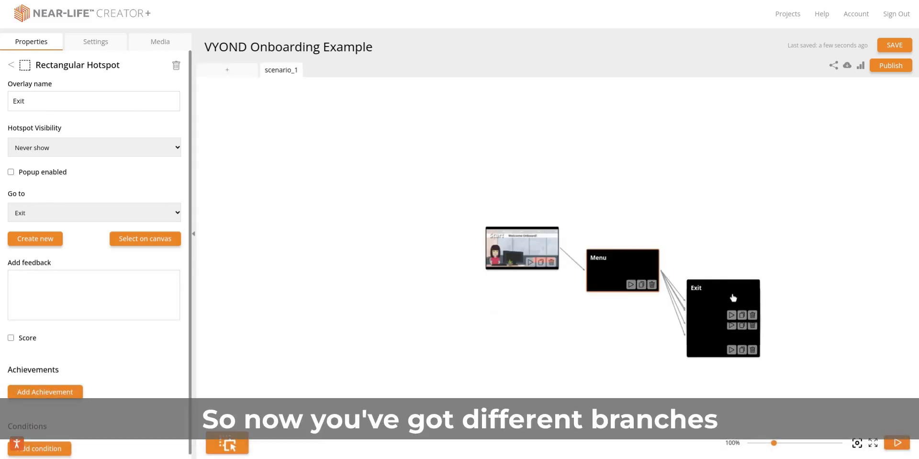
Step: Spread the overlapping Exit, Documentation, Company culture and Message from CEO nodes apart around the Menu node on the canvas
left_click_drag(716, 296, 718, 158)
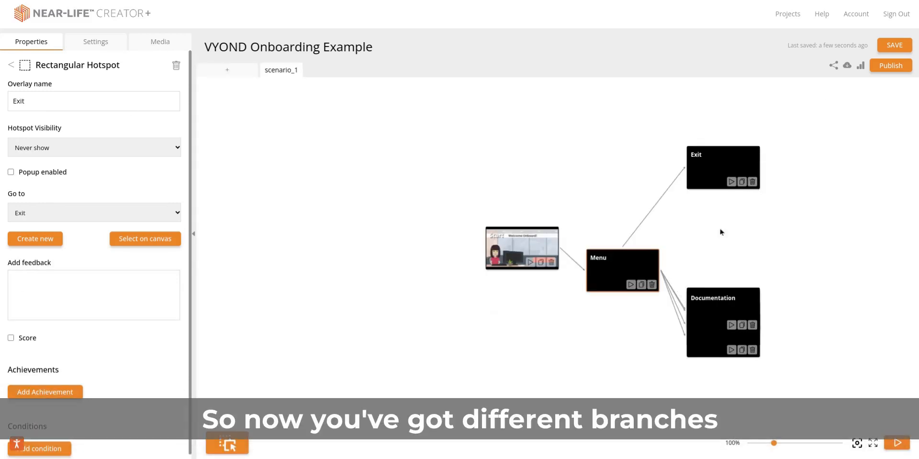
left_click_drag(718, 305, 720, 233)
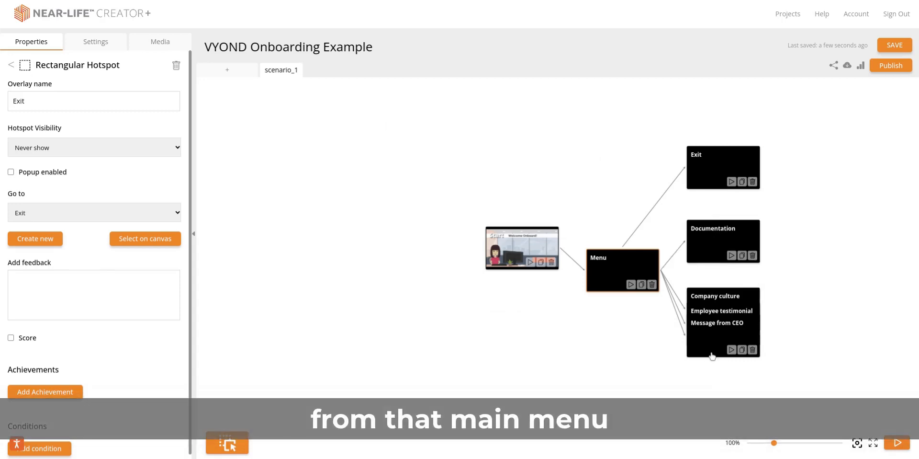
left_click_drag(712, 356, 712, 382)
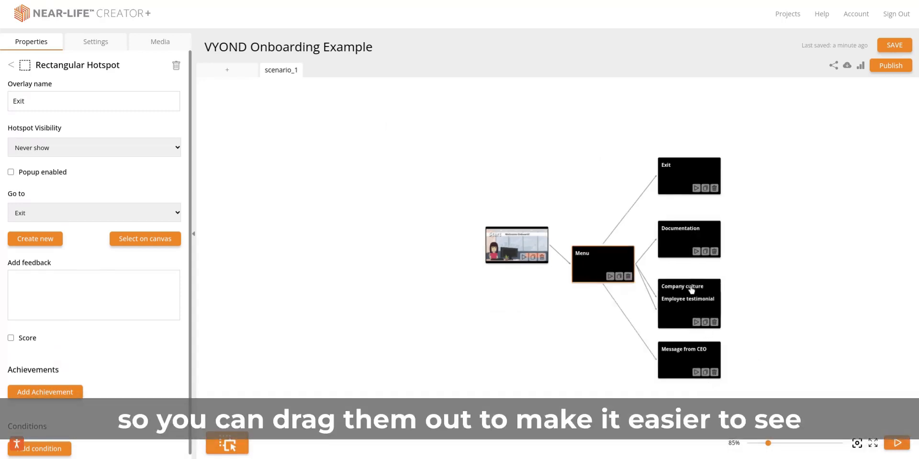
left_click_drag(692, 289, 759, 267)
left_click_drag(686, 367, 656, 403)
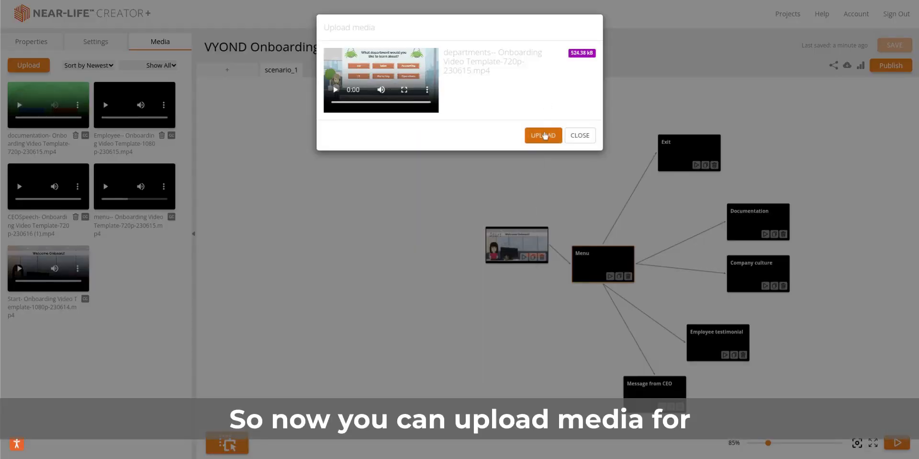
Step: Assign the departments, documentation and CEOSpeech videos to the Company culture, Documentation and Message from CEO nodes respectively
left_click(544, 136)
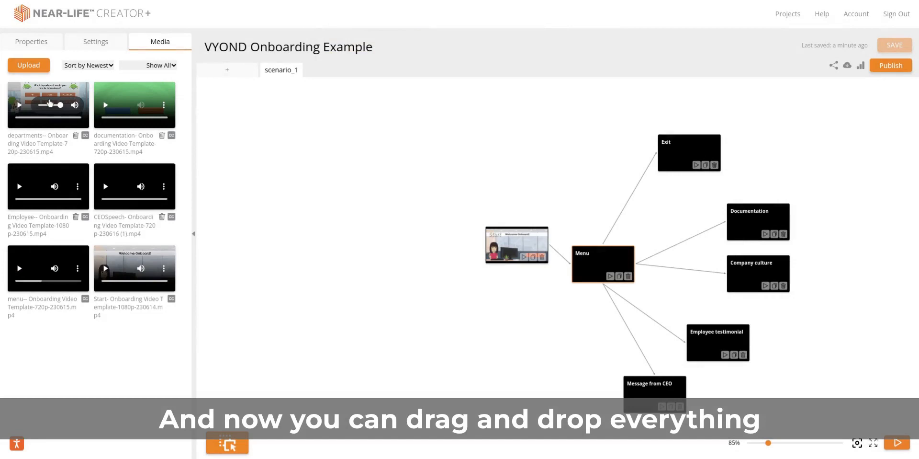
left_click_drag(50, 103, 764, 247)
left_click_drag(121, 180, 644, 391)
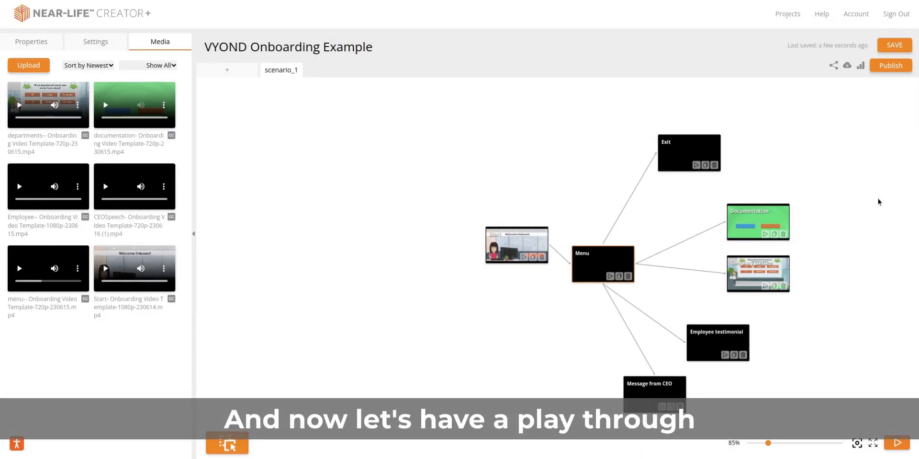
Step: Play through the scenario from the START button to the menu and choose Company culture
left_click(897, 442)
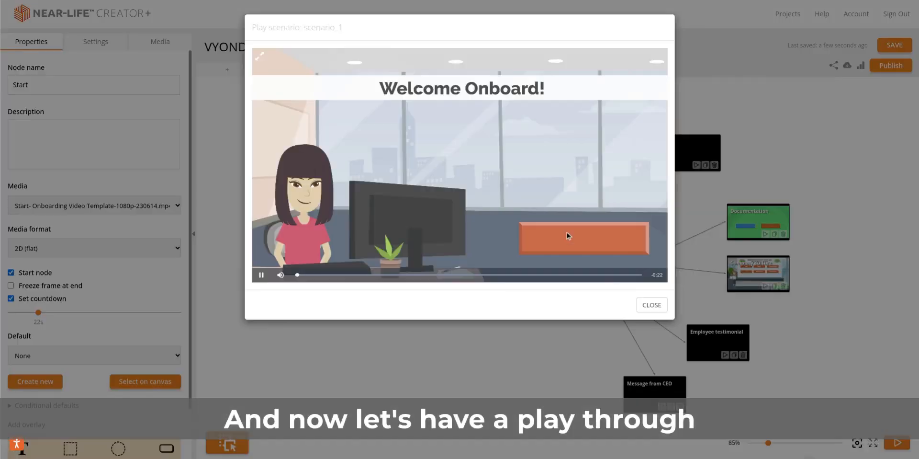
left_click(602, 238)
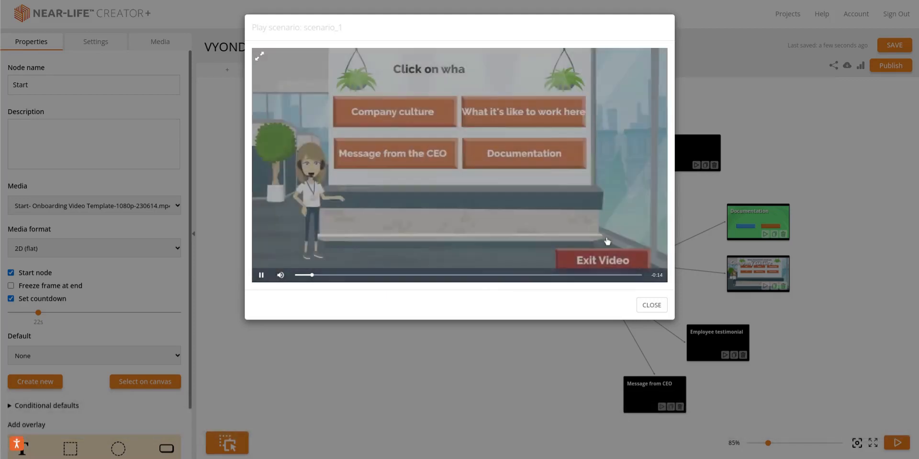
key("XF86AudioMute")
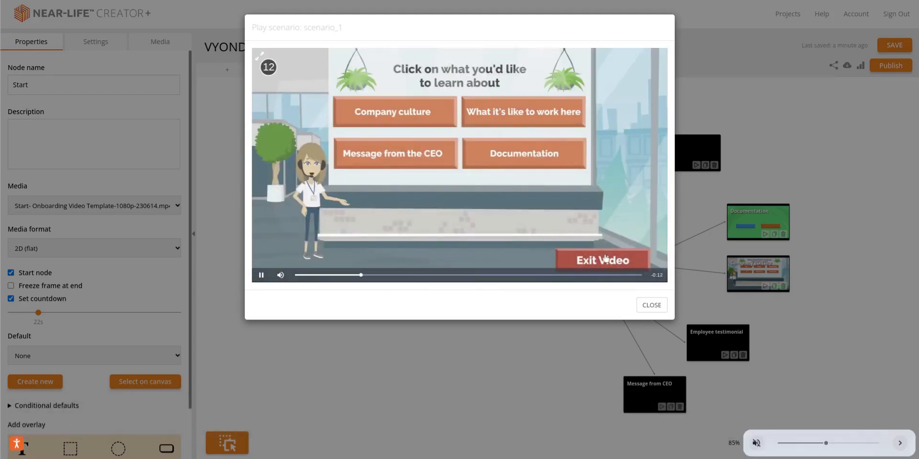
left_click(402, 119)
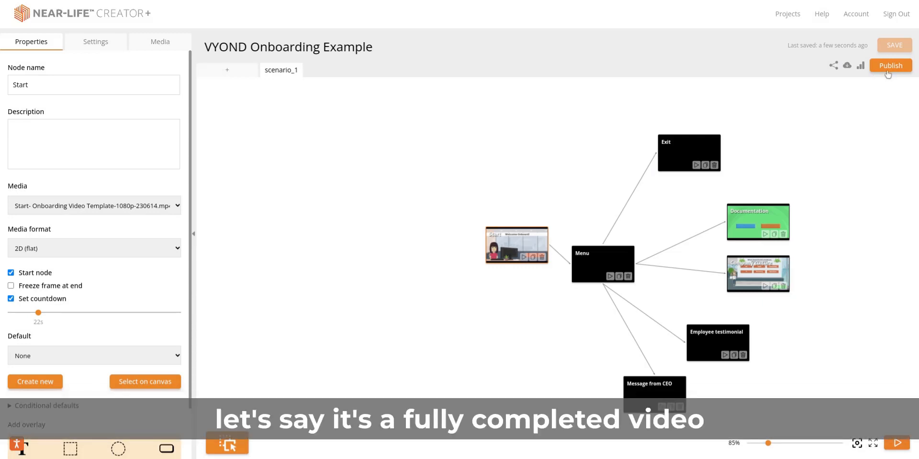
Step: Publish the scenario and select its embed code, SCORM script, share link and LTI launch URL in the sharing options
left_click(890, 69)
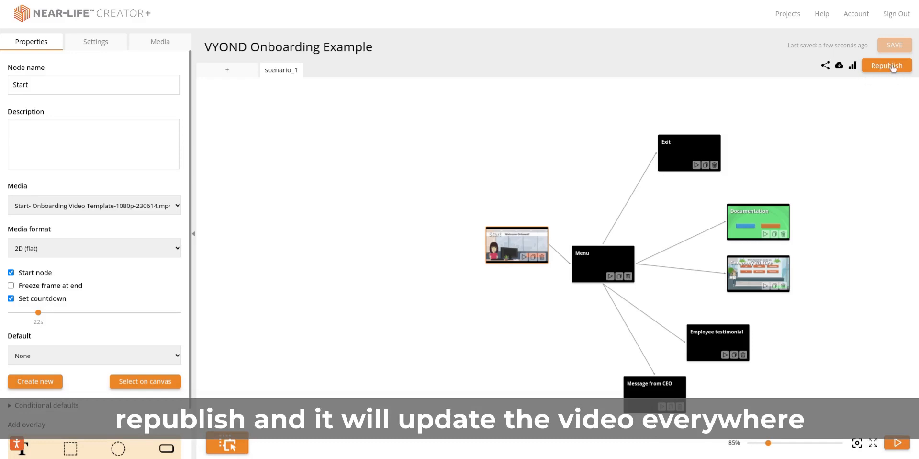
left_click(827, 68)
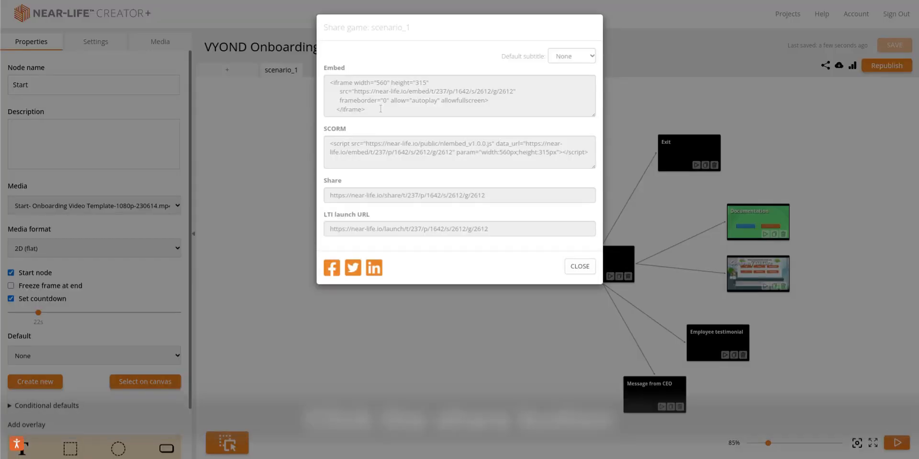
left_click(379, 107)
left_click(370, 151)
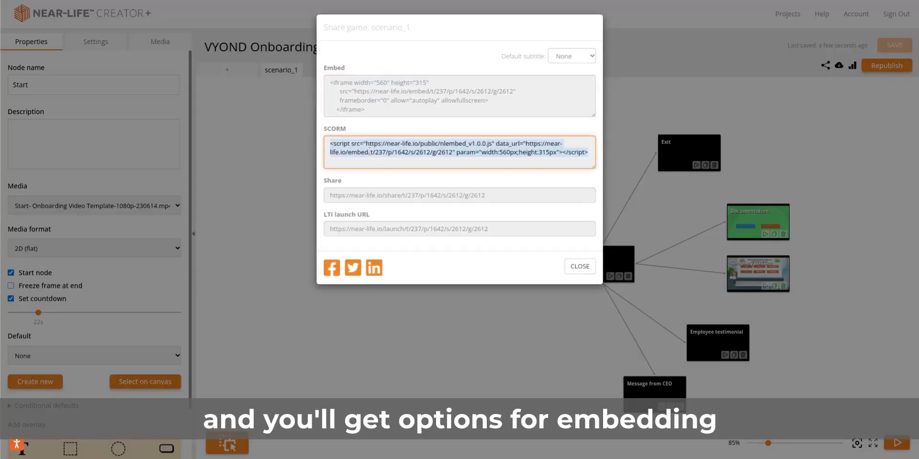
left_click(378, 196)
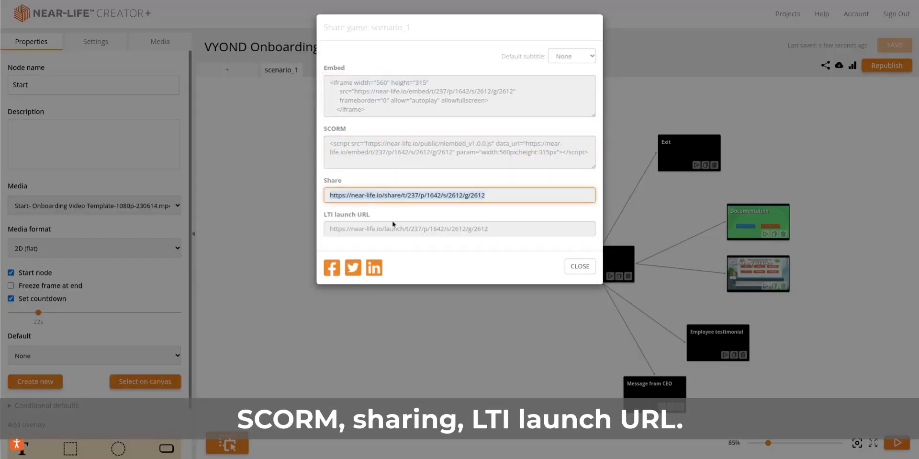
left_click(401, 229)
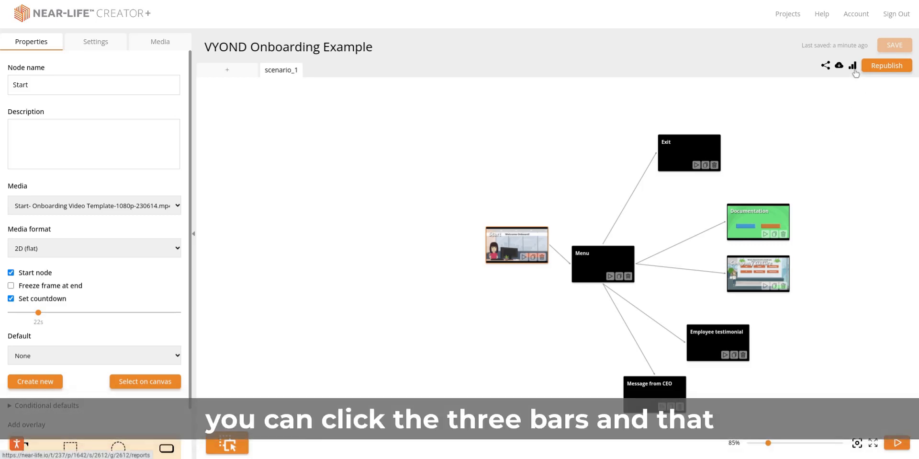
Step: Open the scenario's reports and look over the completion rate and decision point charts
left_click(854, 71)
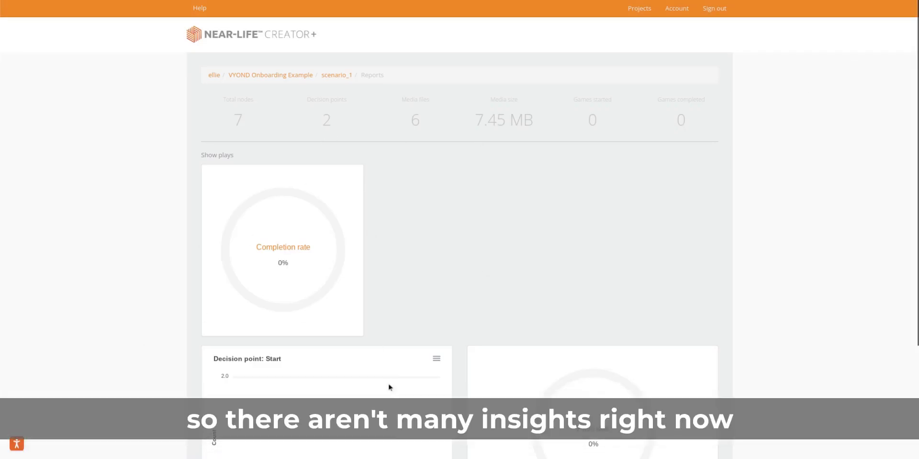
scroll(390, 387, "down", 3)
scroll(390, 387, "up", 3)
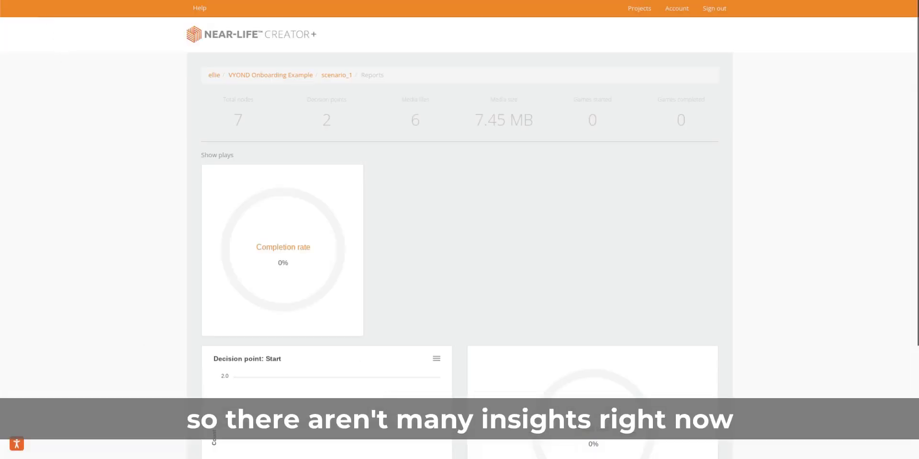